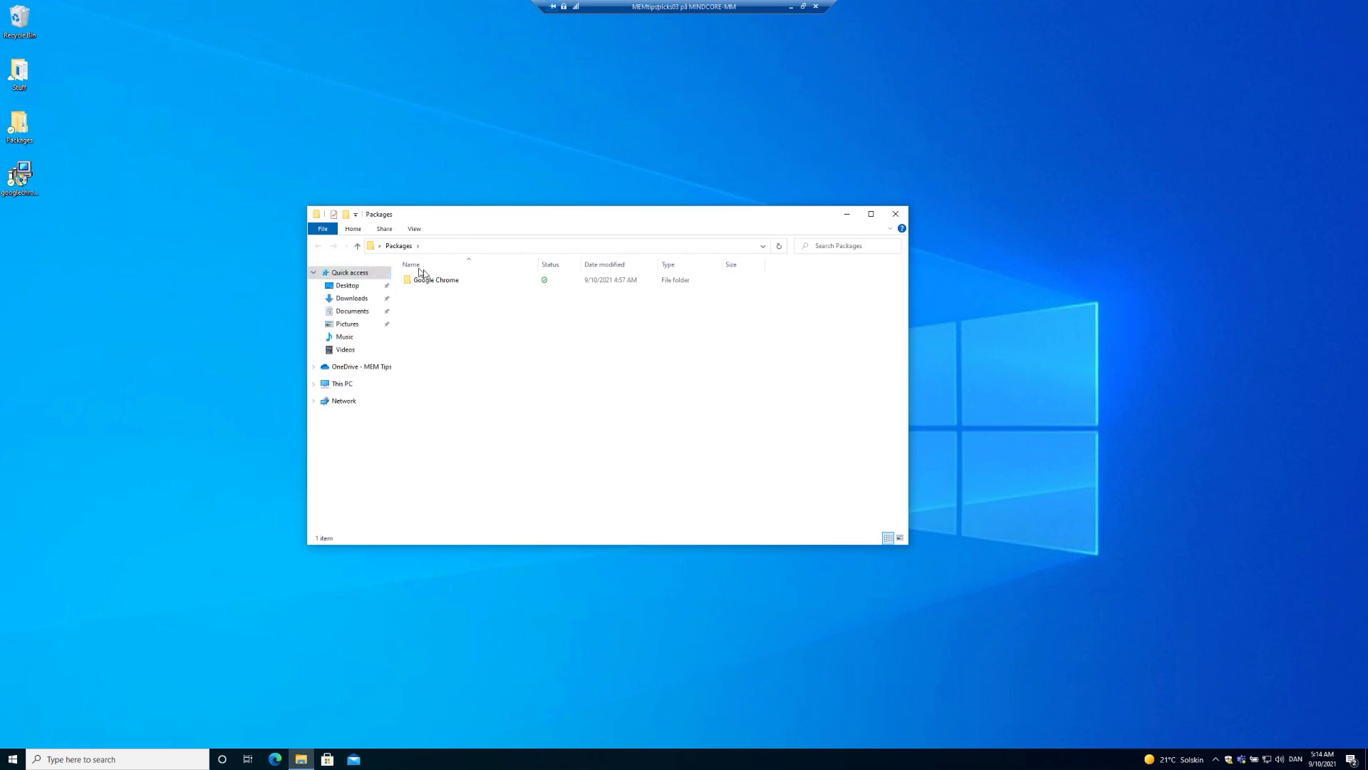
- Open the Google Chrome package's Final folder and launch an elevated Windows PowerShell
double_click(442, 280)
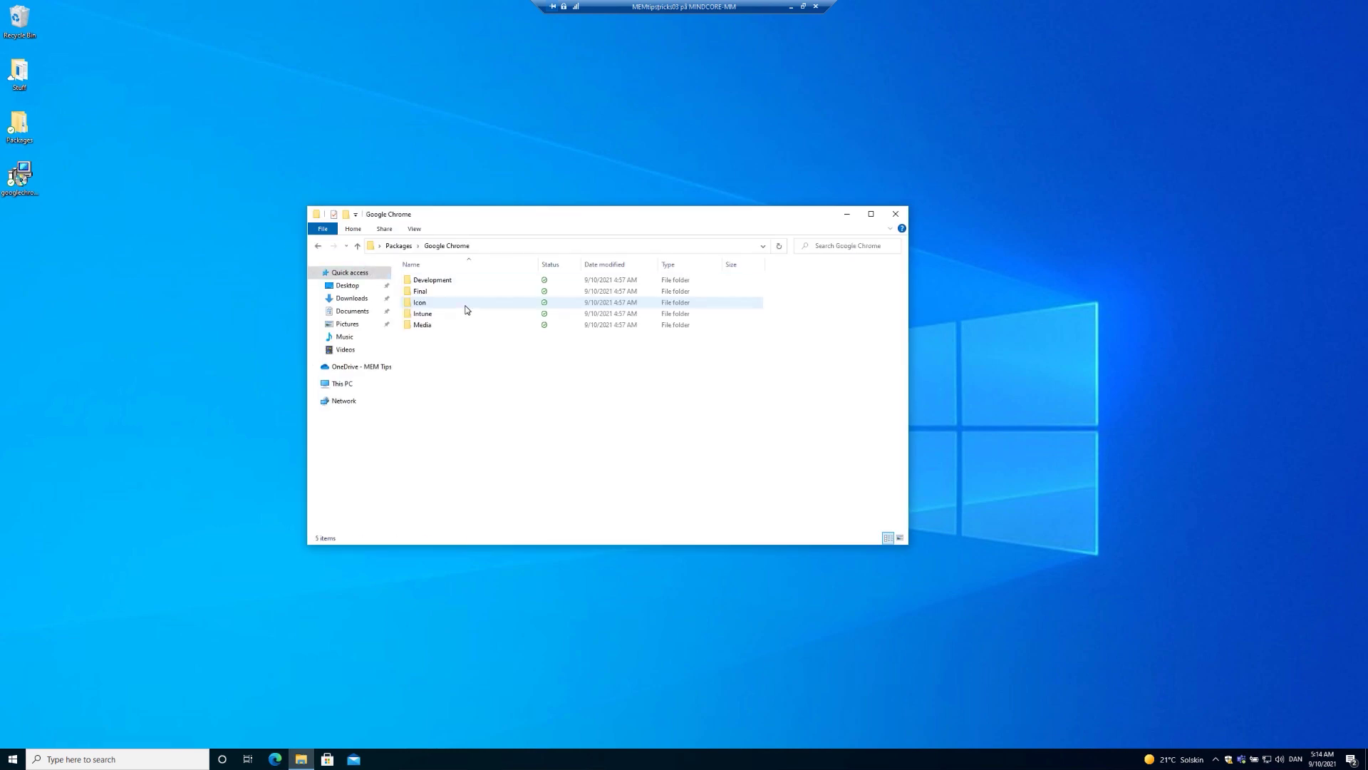
double_click(432, 292)
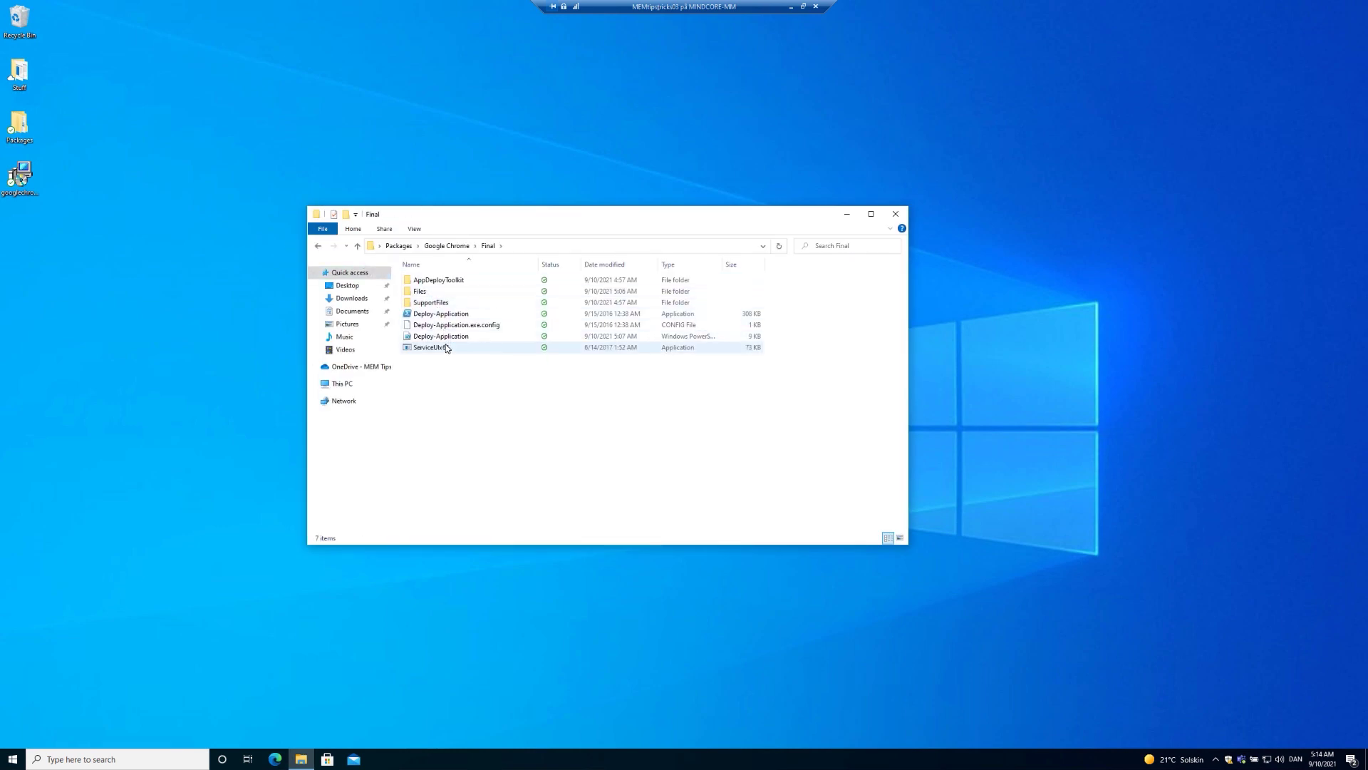
right_click(12, 759)
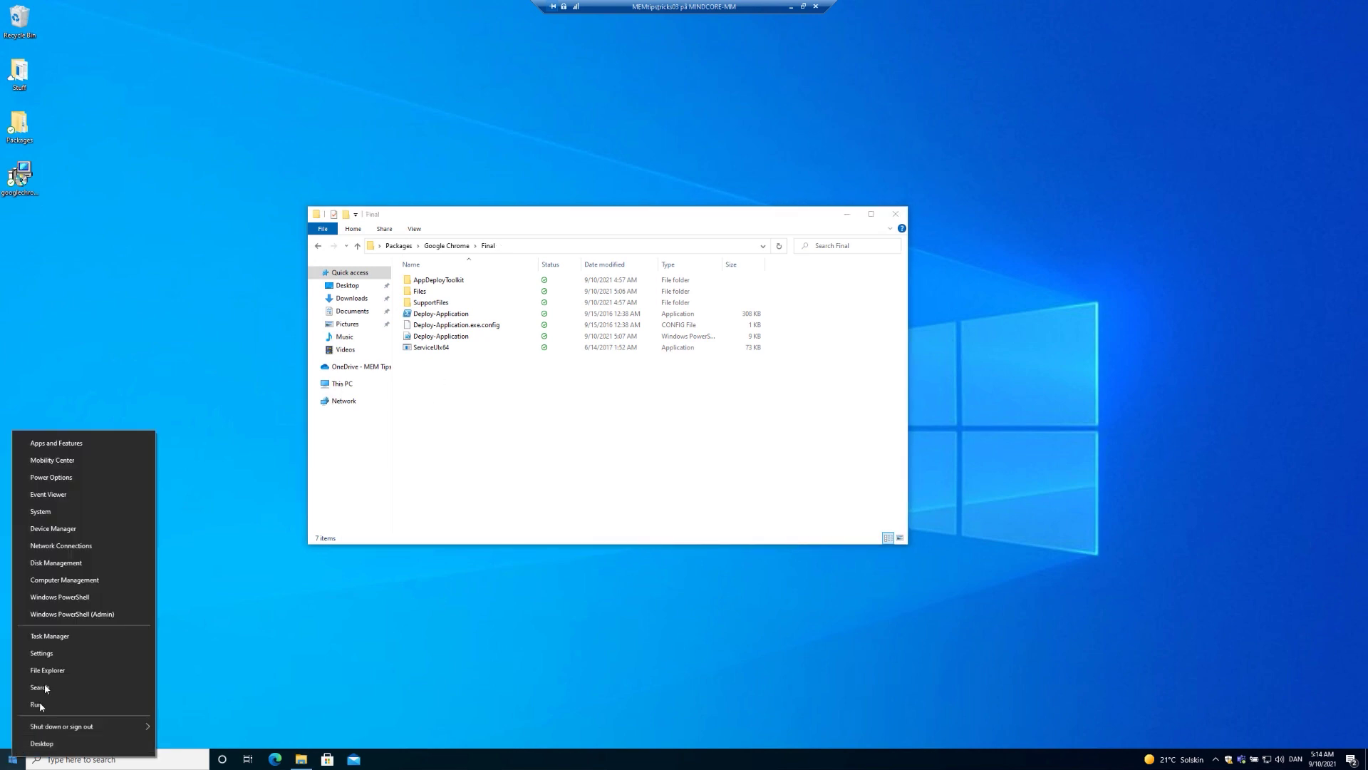
left_click(75, 613)
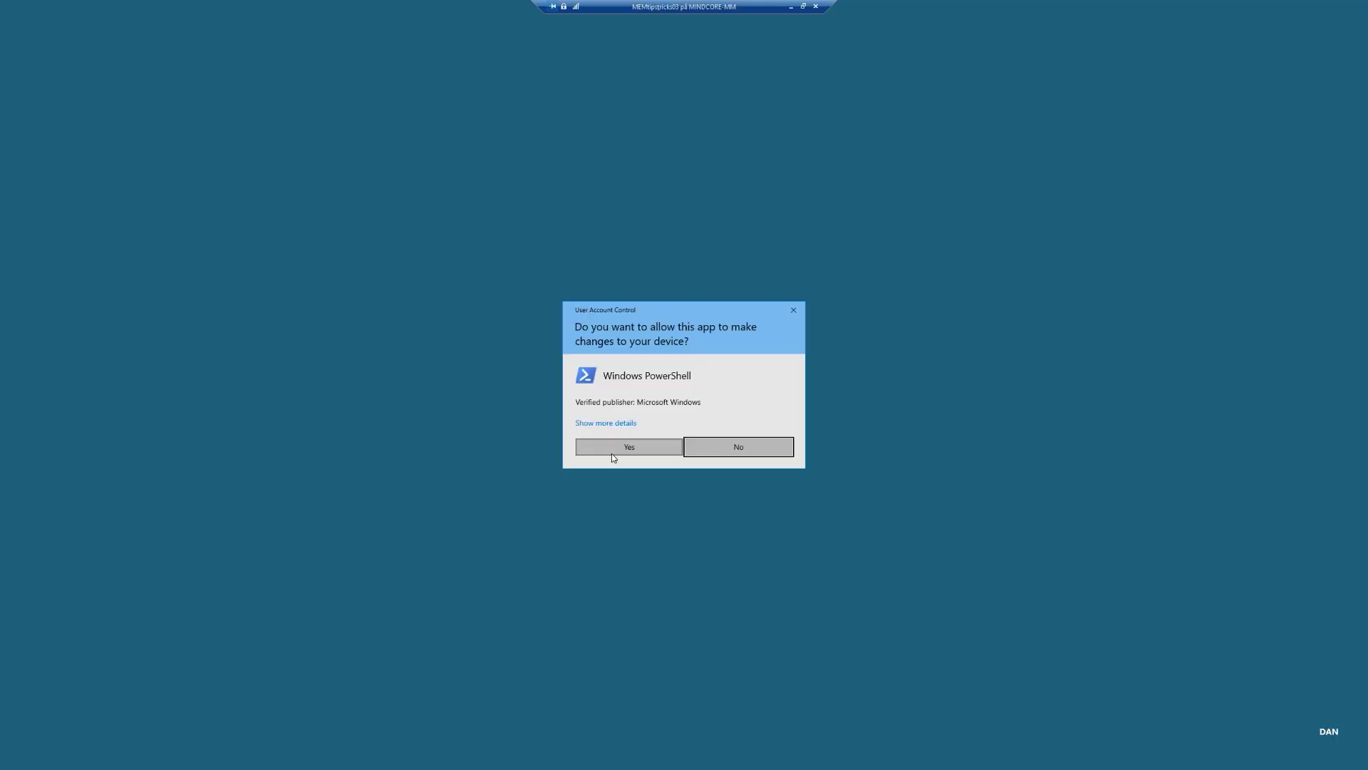
left_click(612, 449)
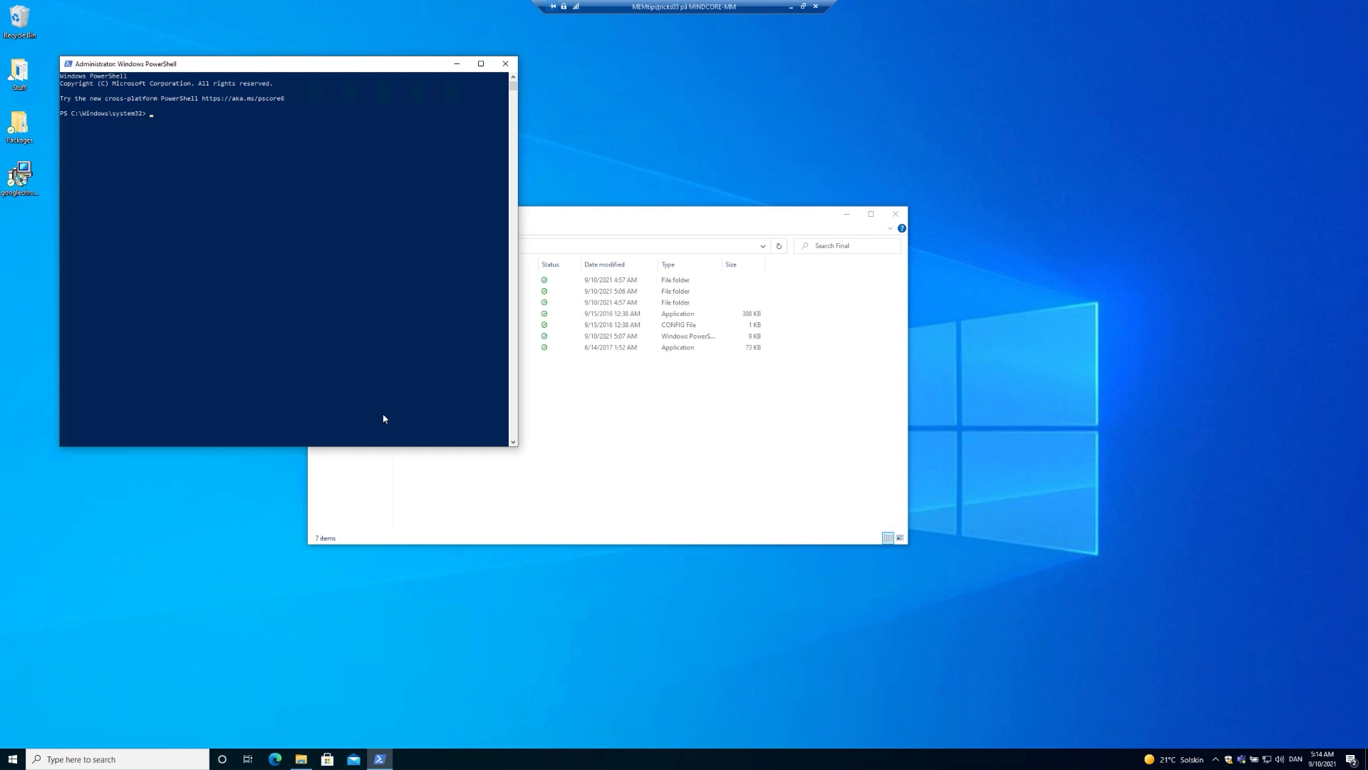
- Switch the console to cmd and run ServiceUIx64.exe to display its usage help
type("cmd")
key("Return")
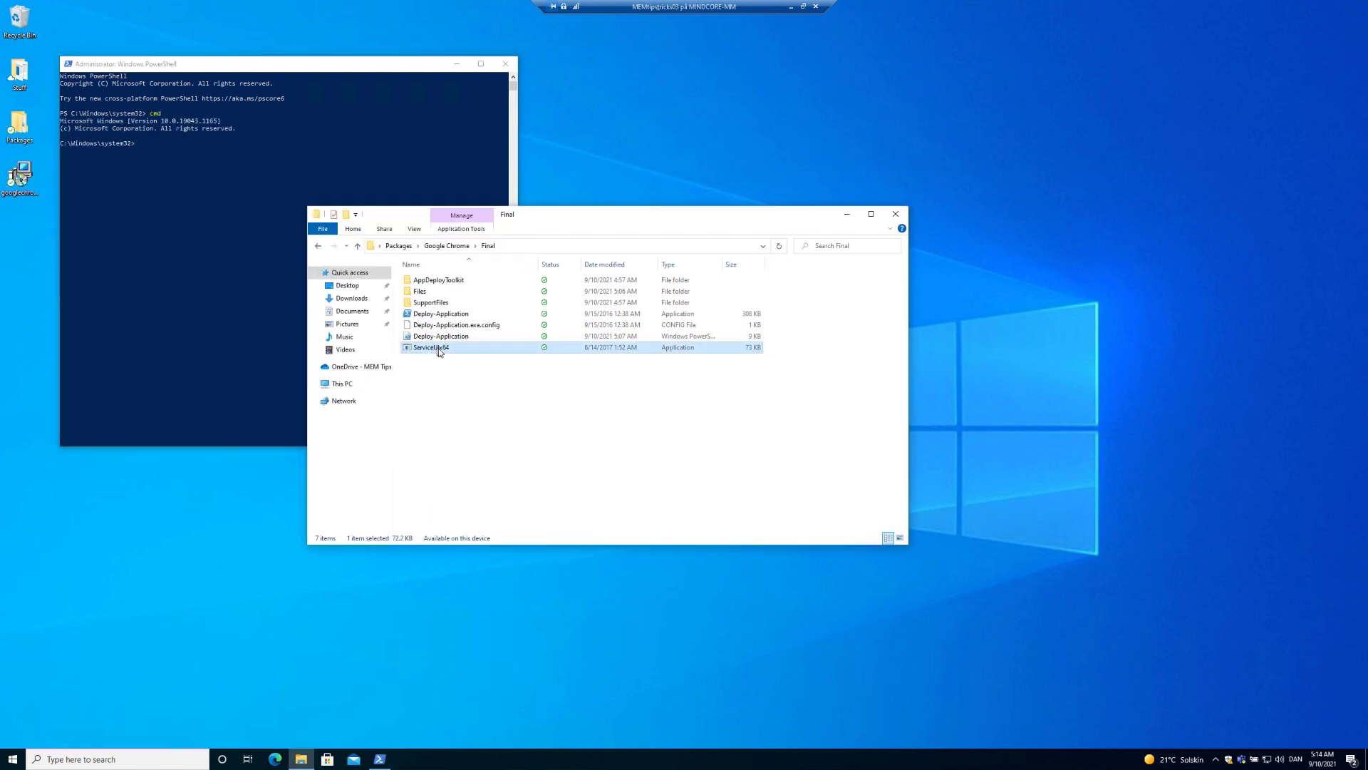
left_click_drag(437, 347, 233, 309)
key("Return")
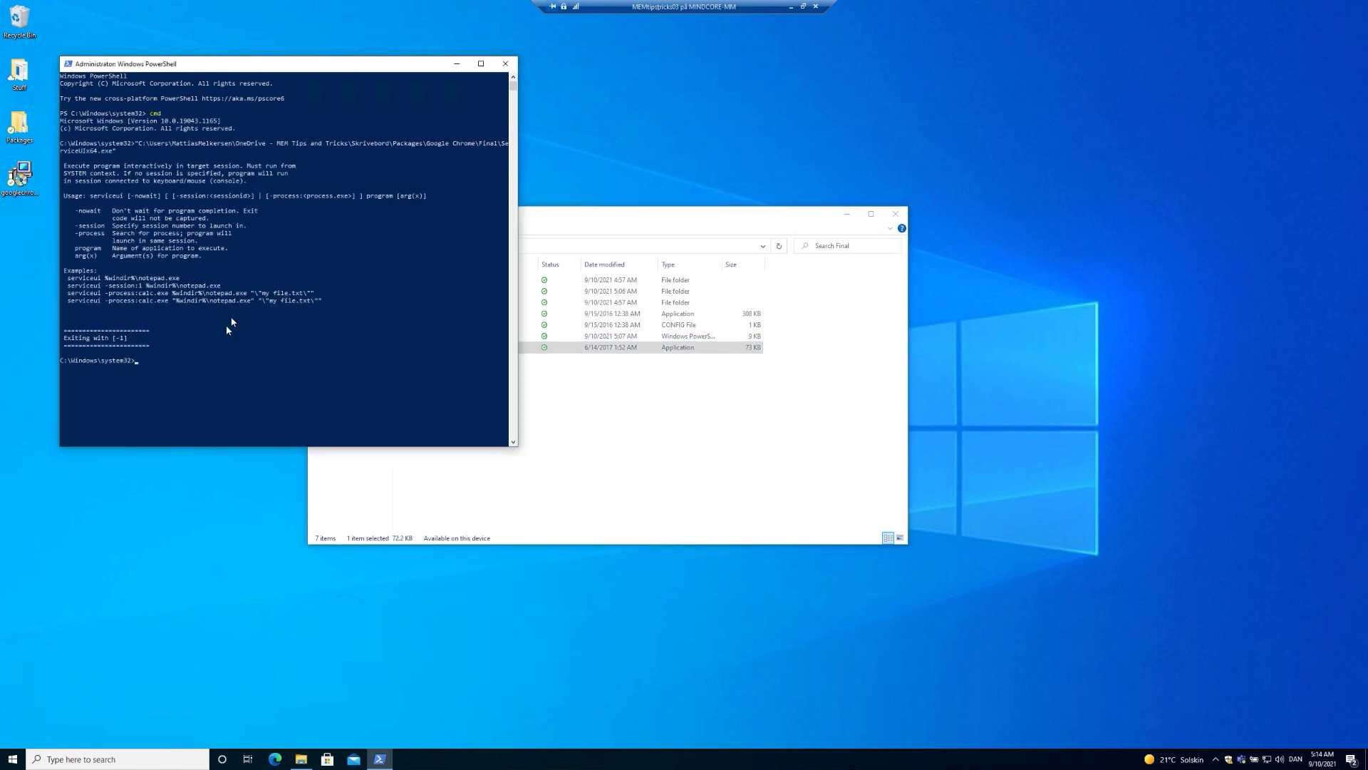
left_click(96, 287)
left_click(140, 315)
- Open Task Manager in the detailed view and place it beside the console
right_click(441, 759)
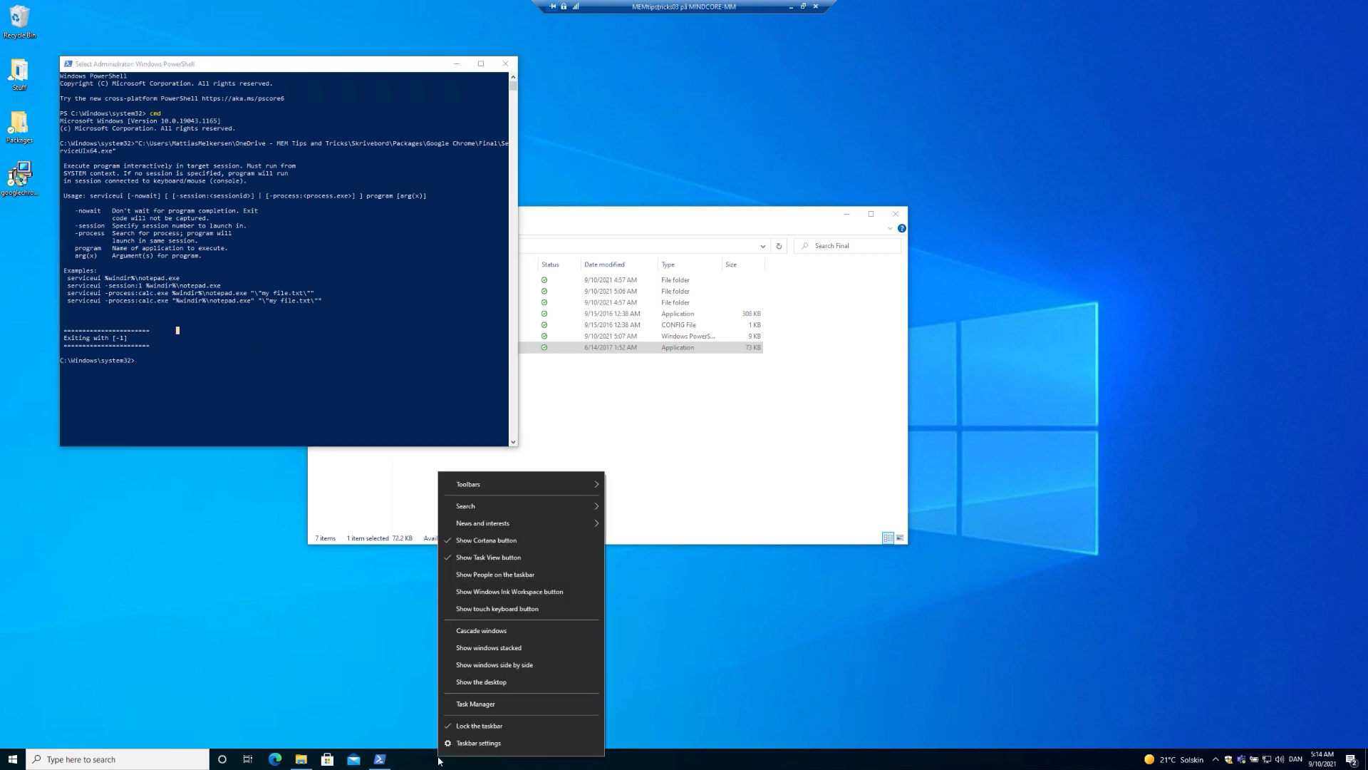
left_click(475, 704)
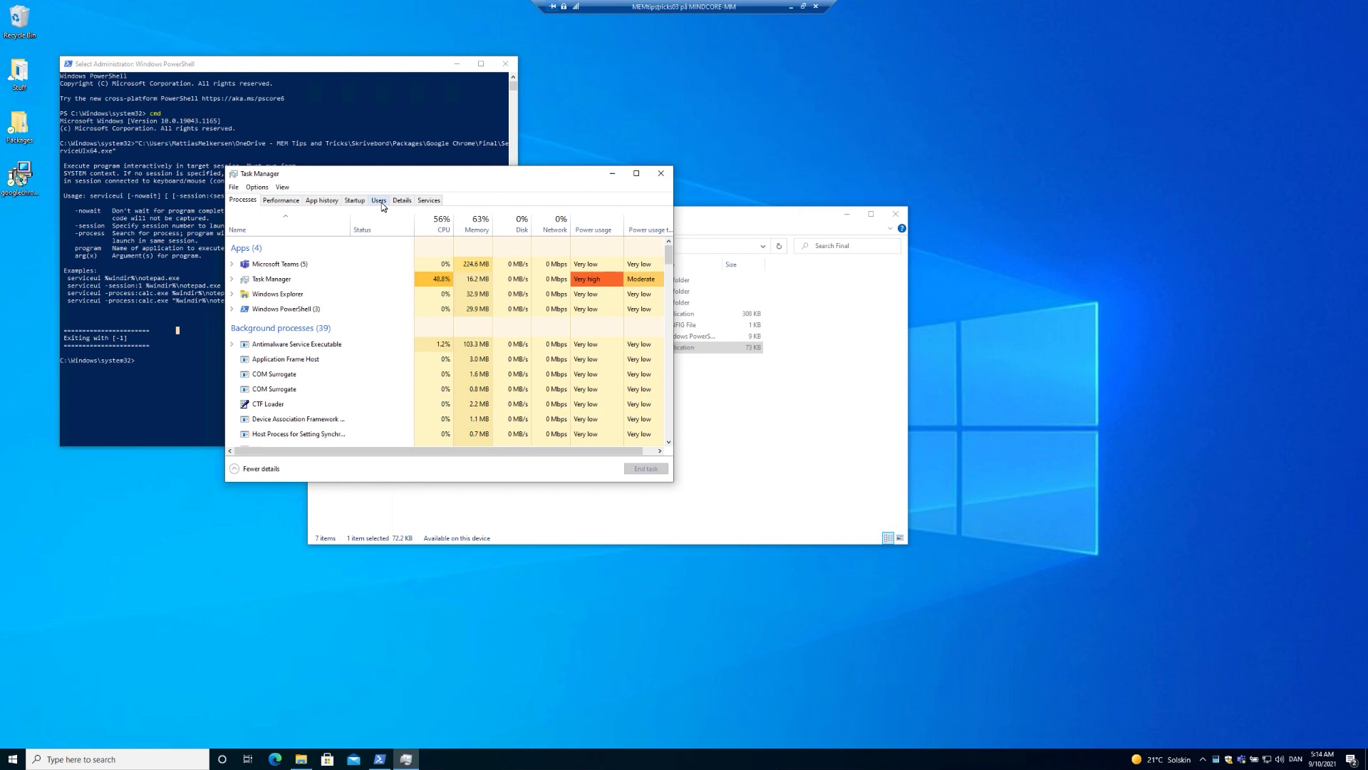
left_click(394, 201)
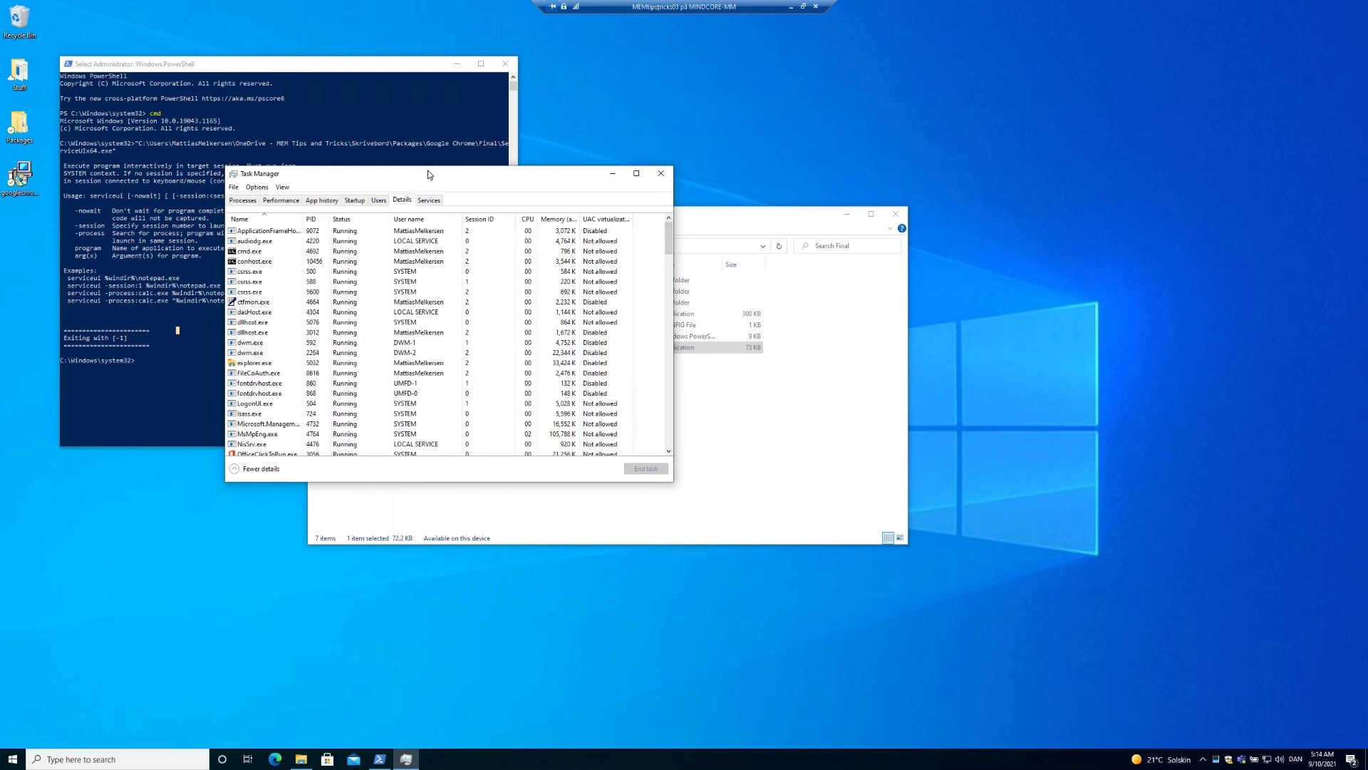
left_click_drag(432, 170, 555, 89)
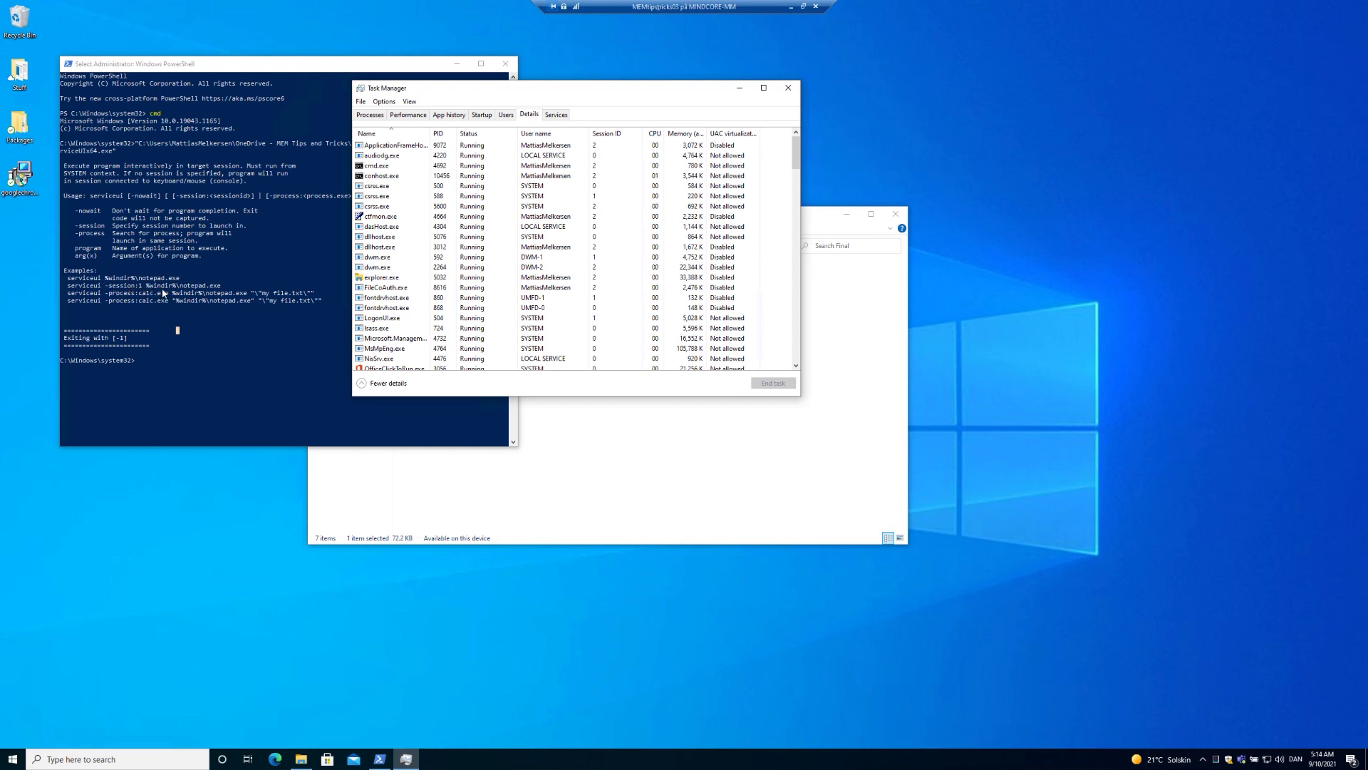
- Review the Session ID column option in the column chooser, cancel, and return to PowerShell
left_click(608, 146)
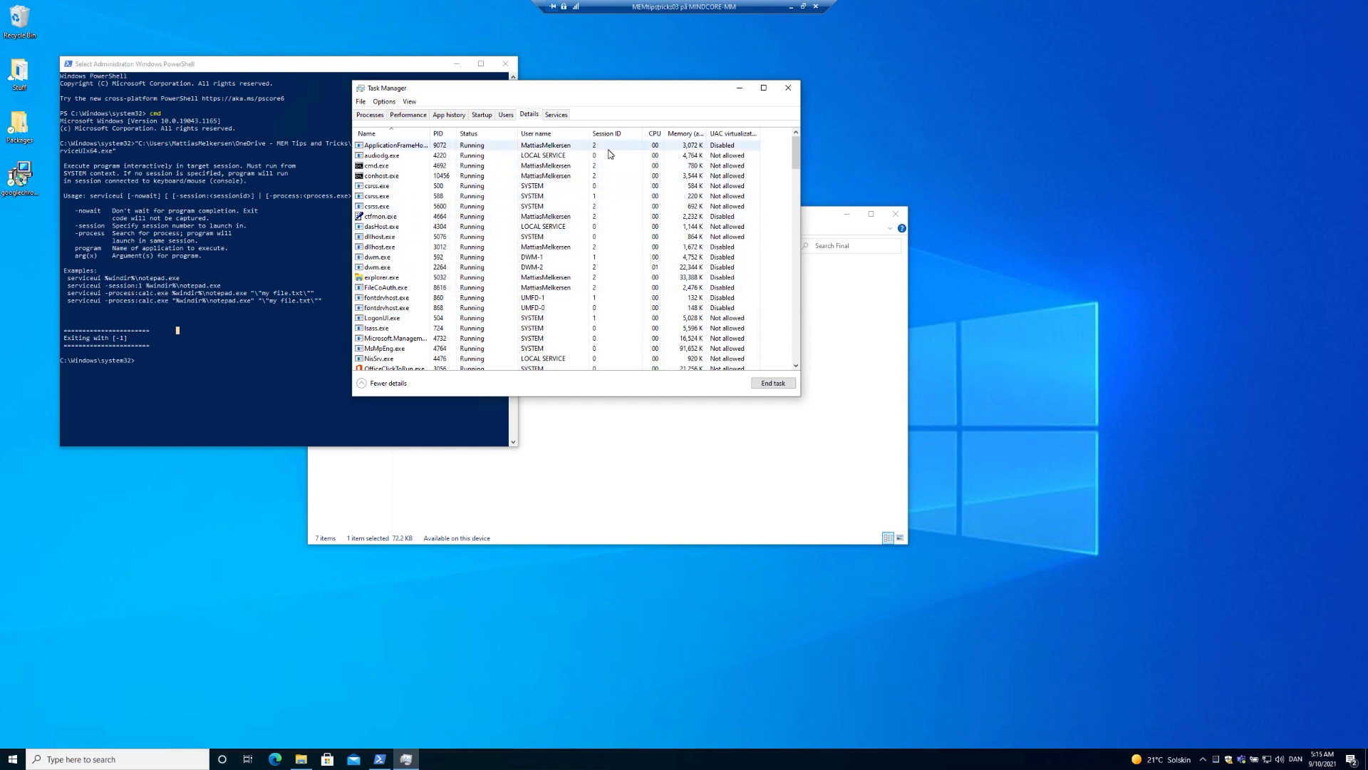
right_click(611, 135)
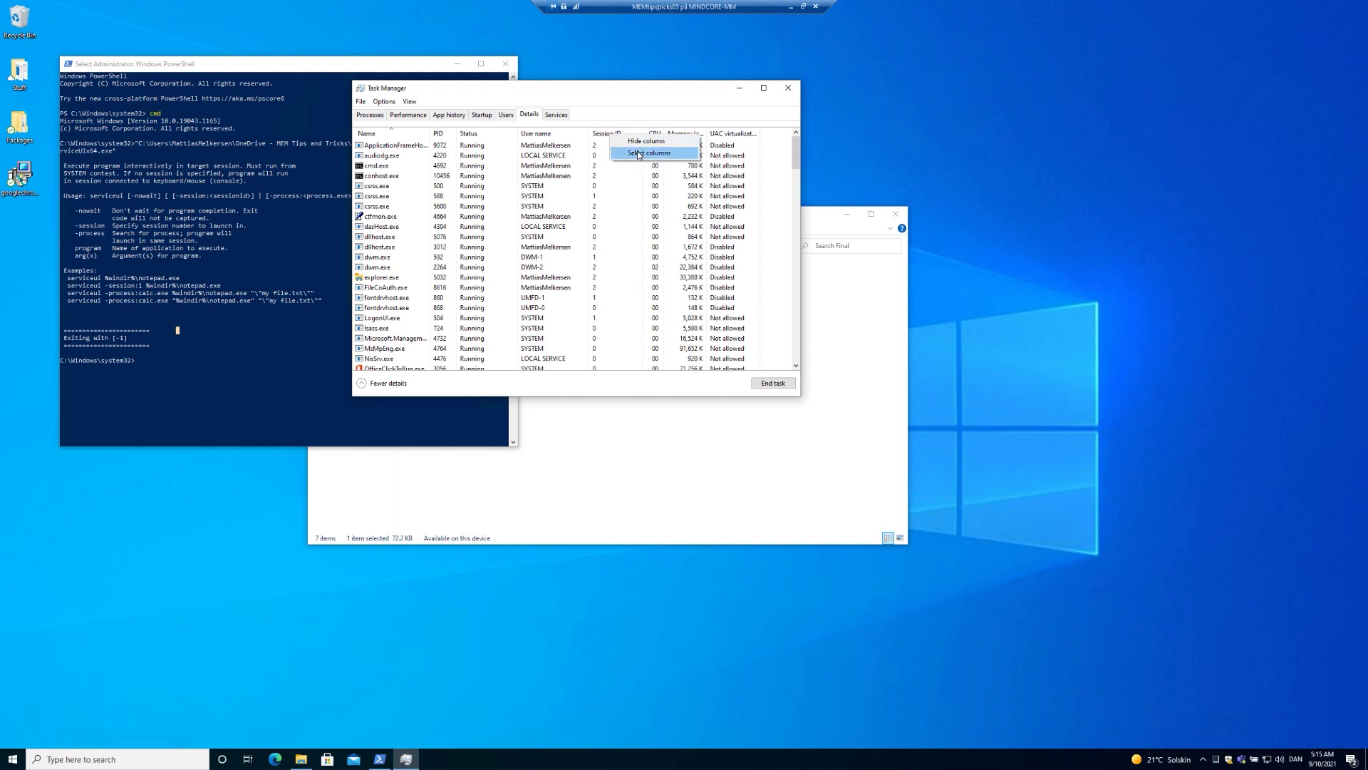
left_click(639, 153)
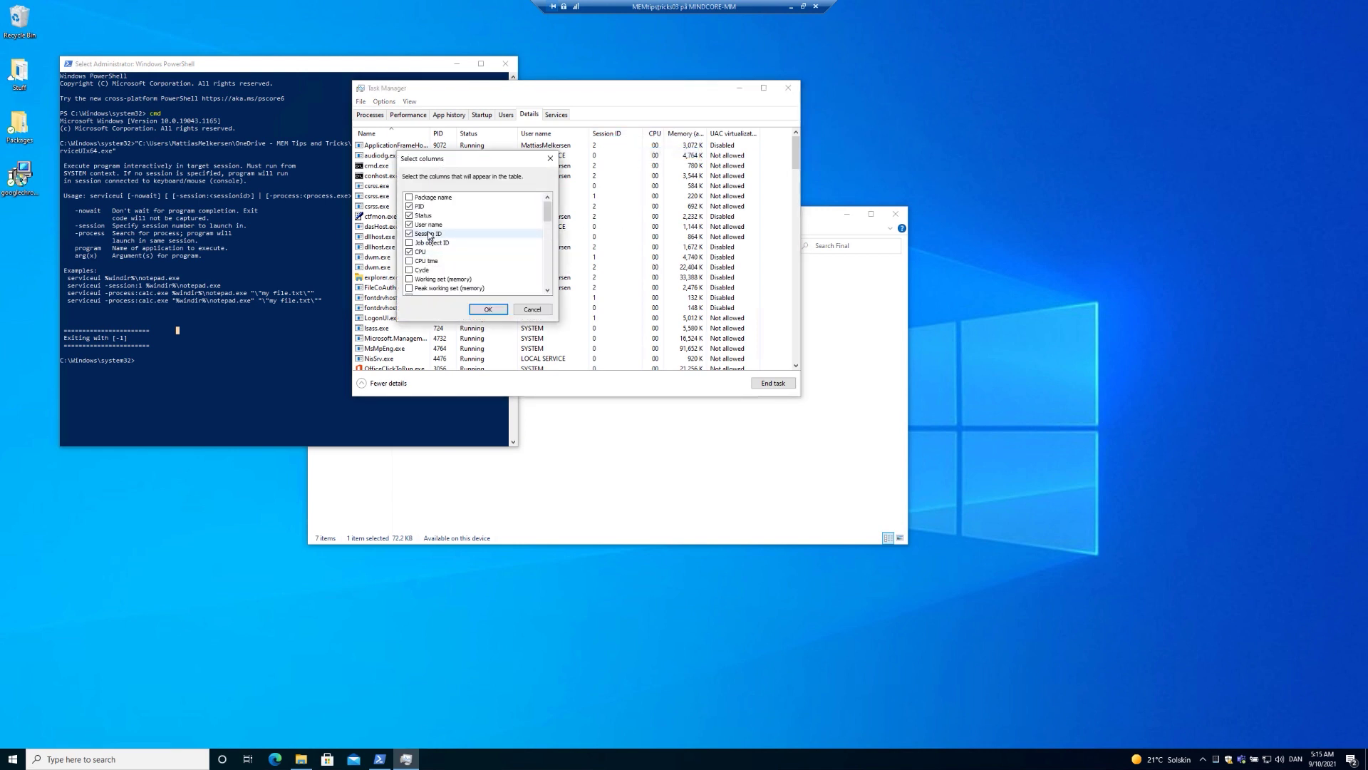
left_click(435, 236)
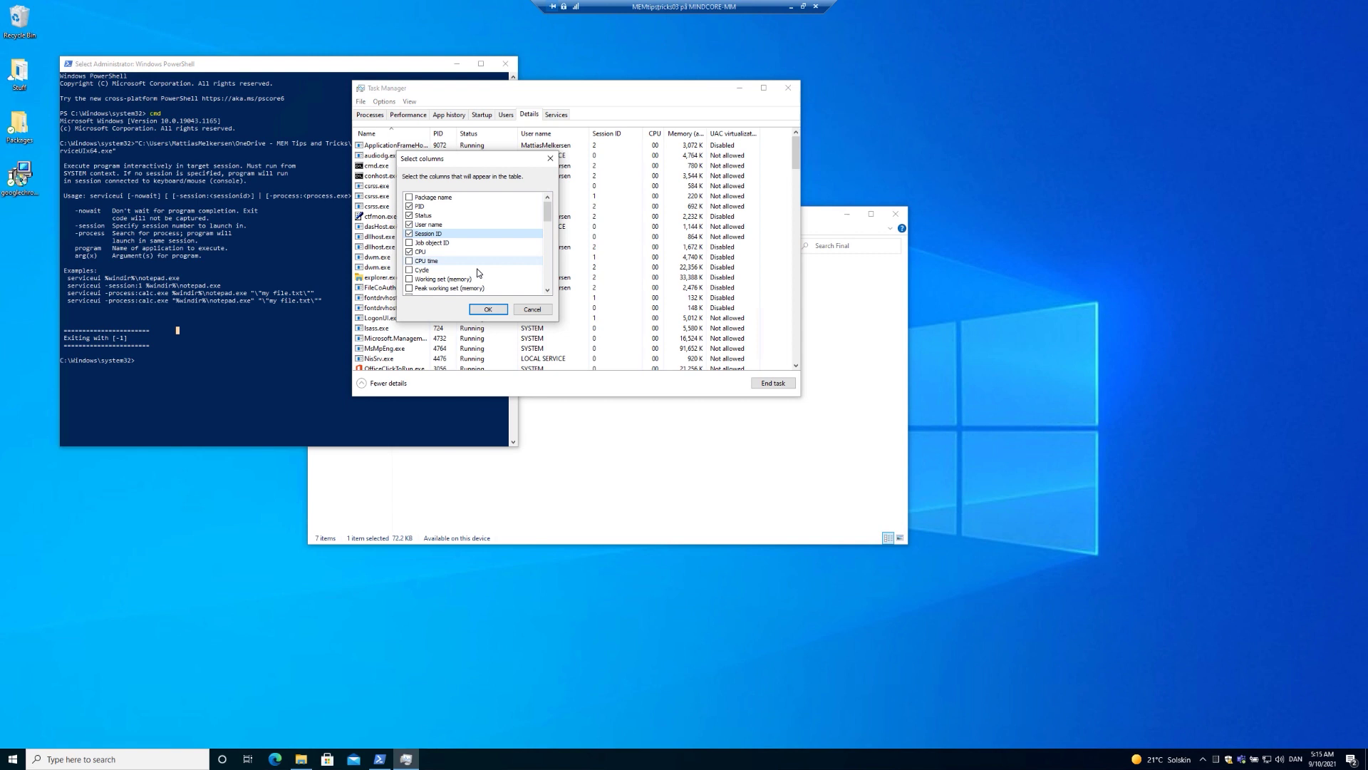
left_click(532, 309)
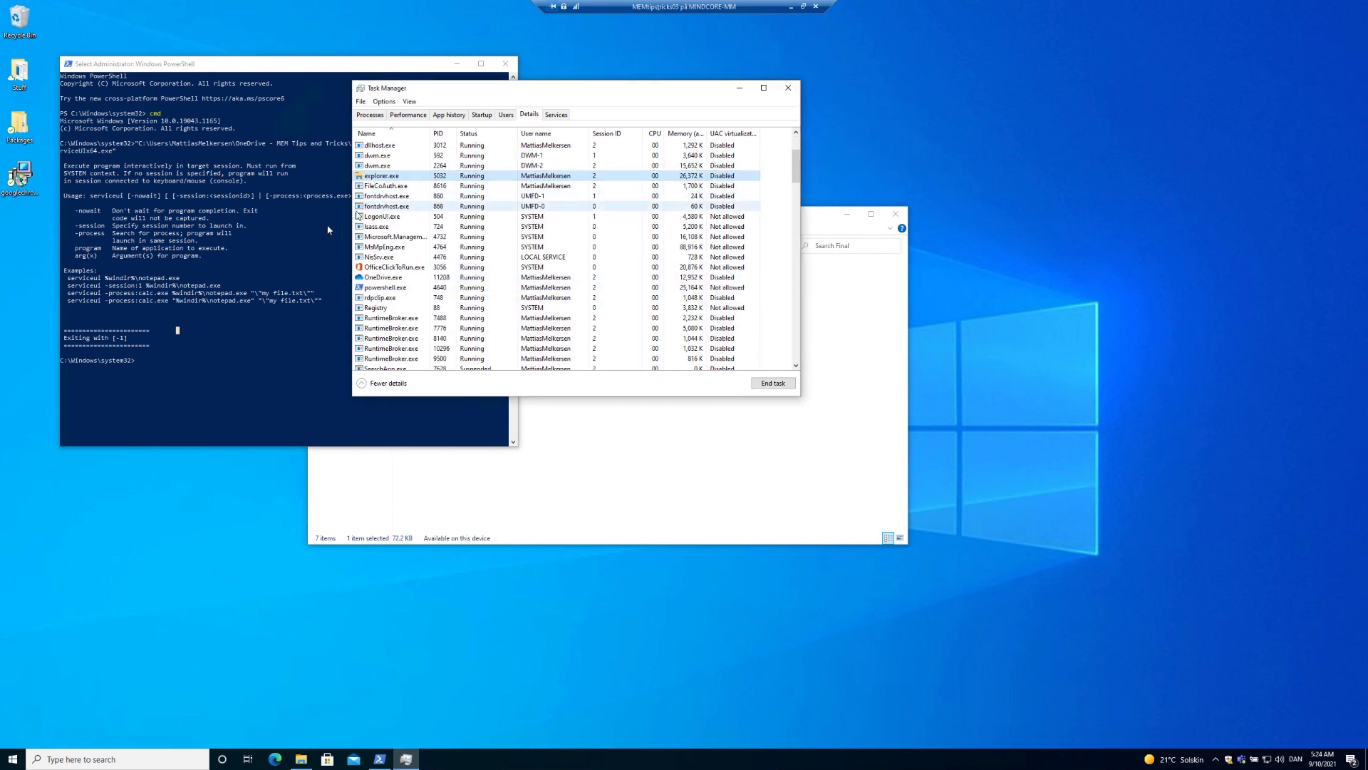
left_click(72, 297)
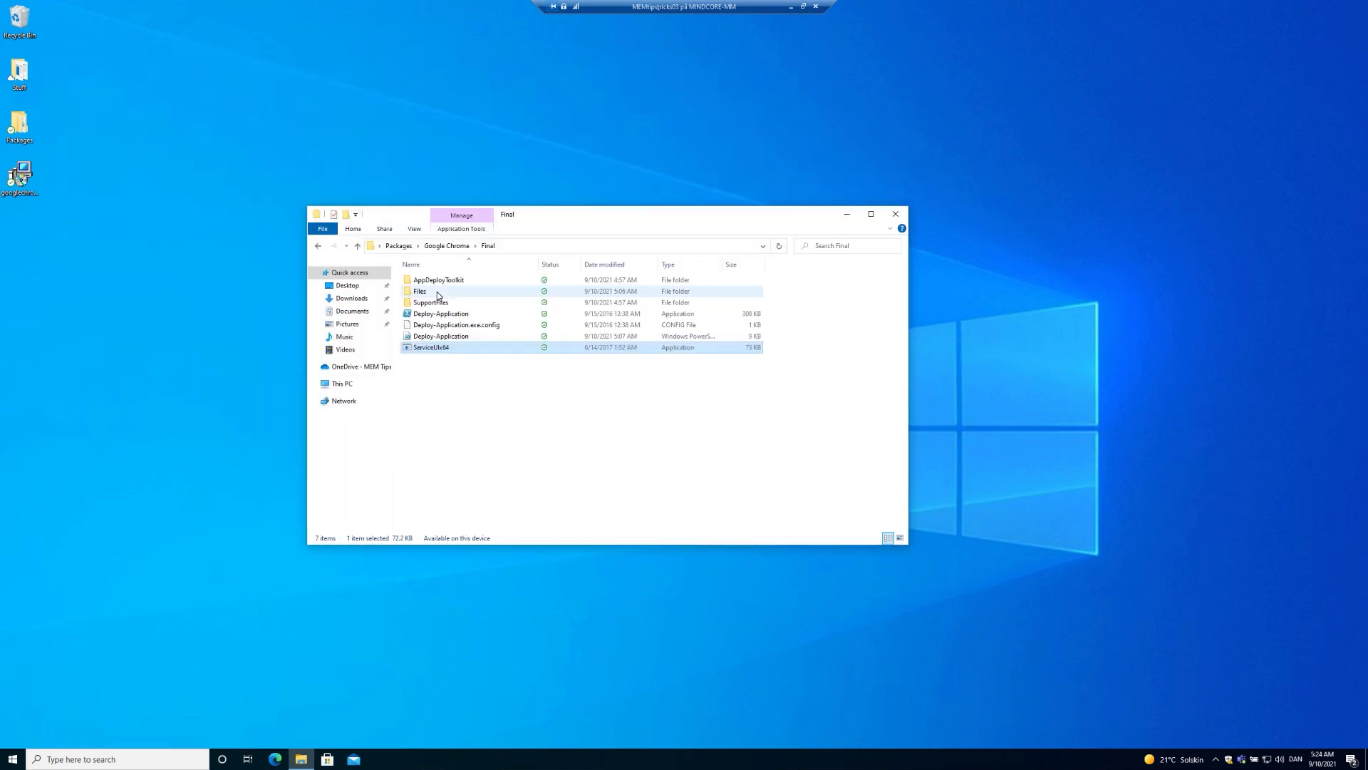
- Copy the Chrome installer into Final\Files and open Deploy-Application.ps1 for editing
double_click(421, 291)
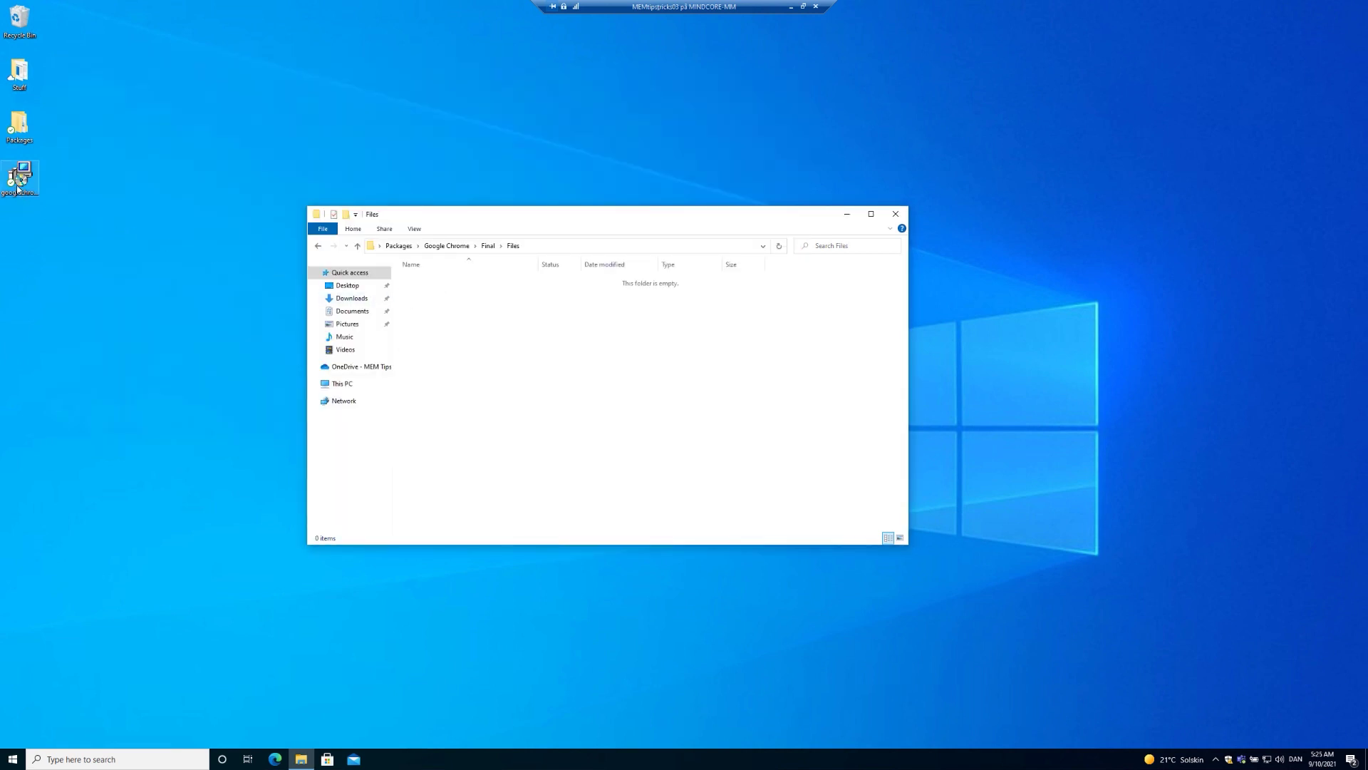
left_click_drag(17, 189, 541, 446)
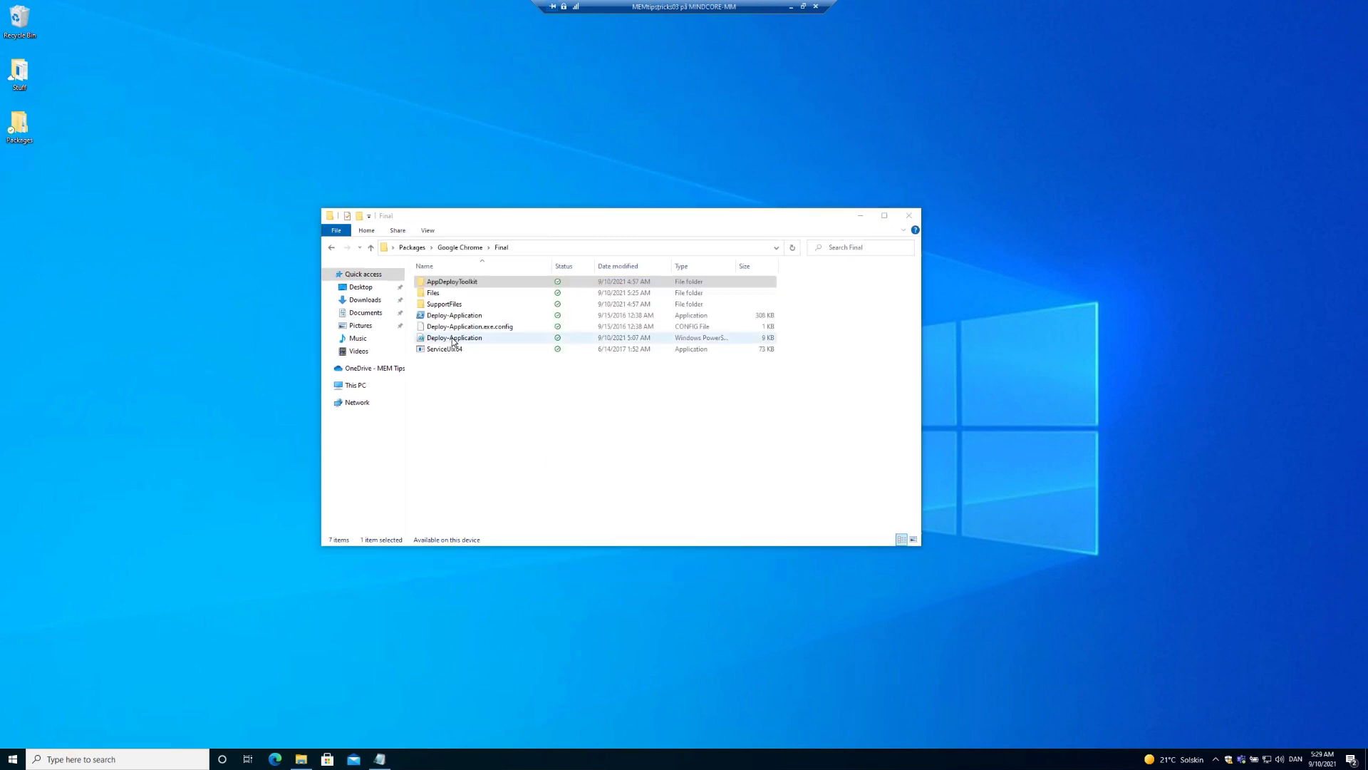
left_click(453, 338)
right_click(453, 338)
left_click(476, 369)
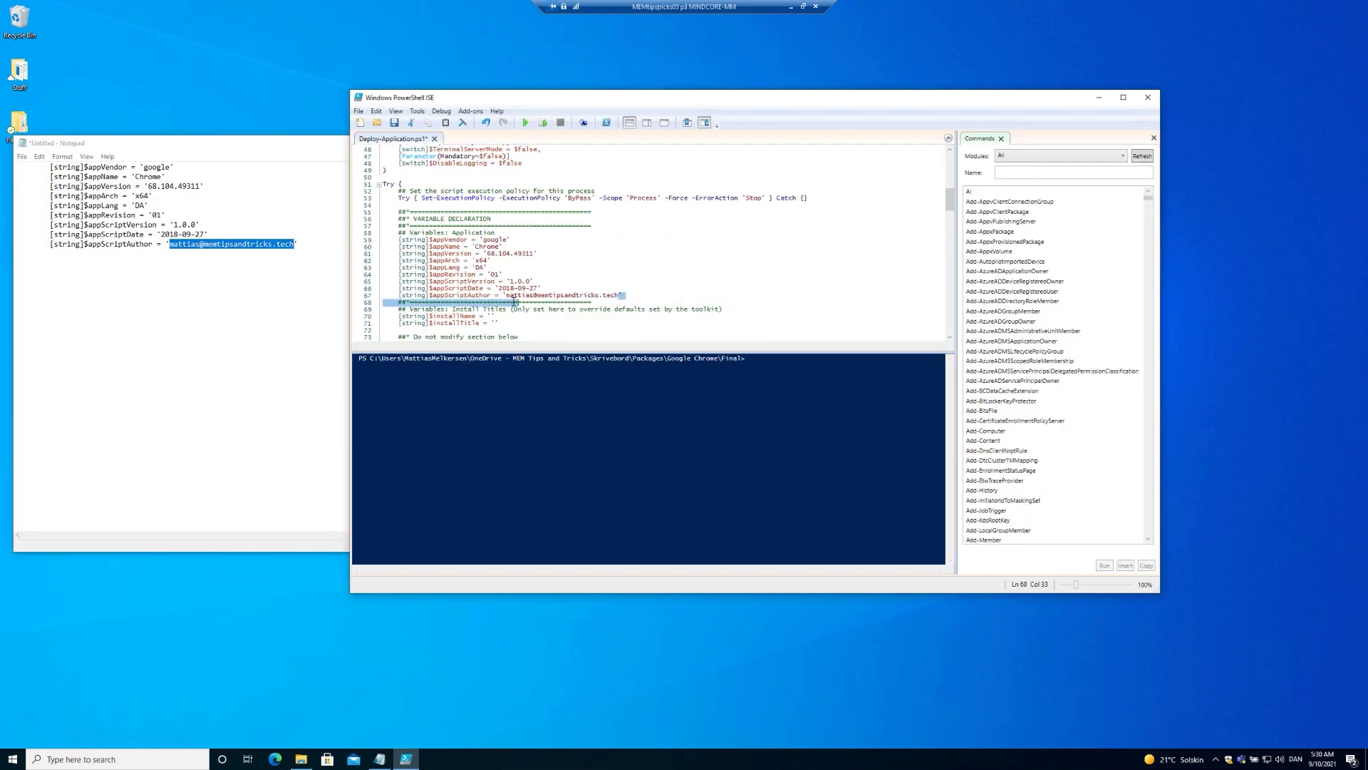
- Uncomment the Show-InstallationWelcome line in the pre-installation section
scroll(508, 275, "down", 15)
left_click(512, 276)
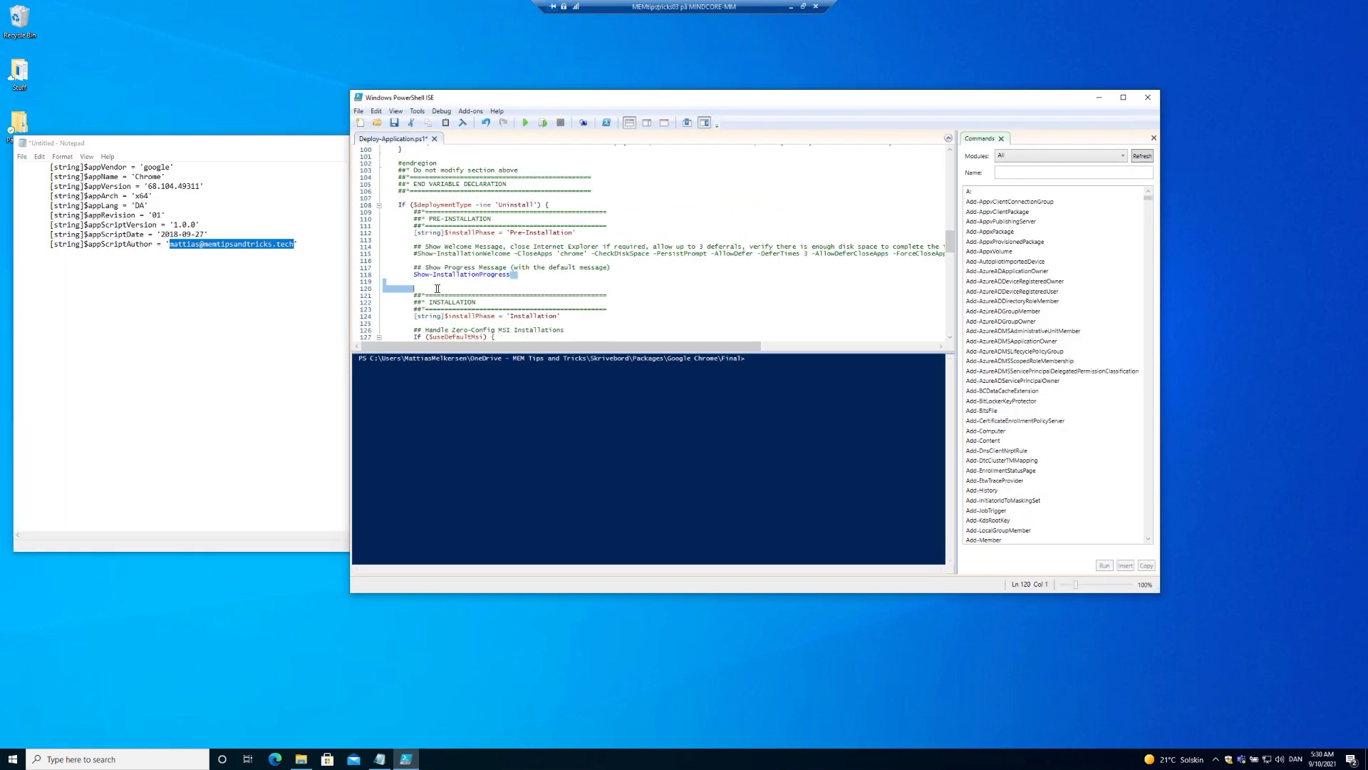
left_click_drag(511, 275, 414, 275)
left_click(414, 276)
key("BackSpace")
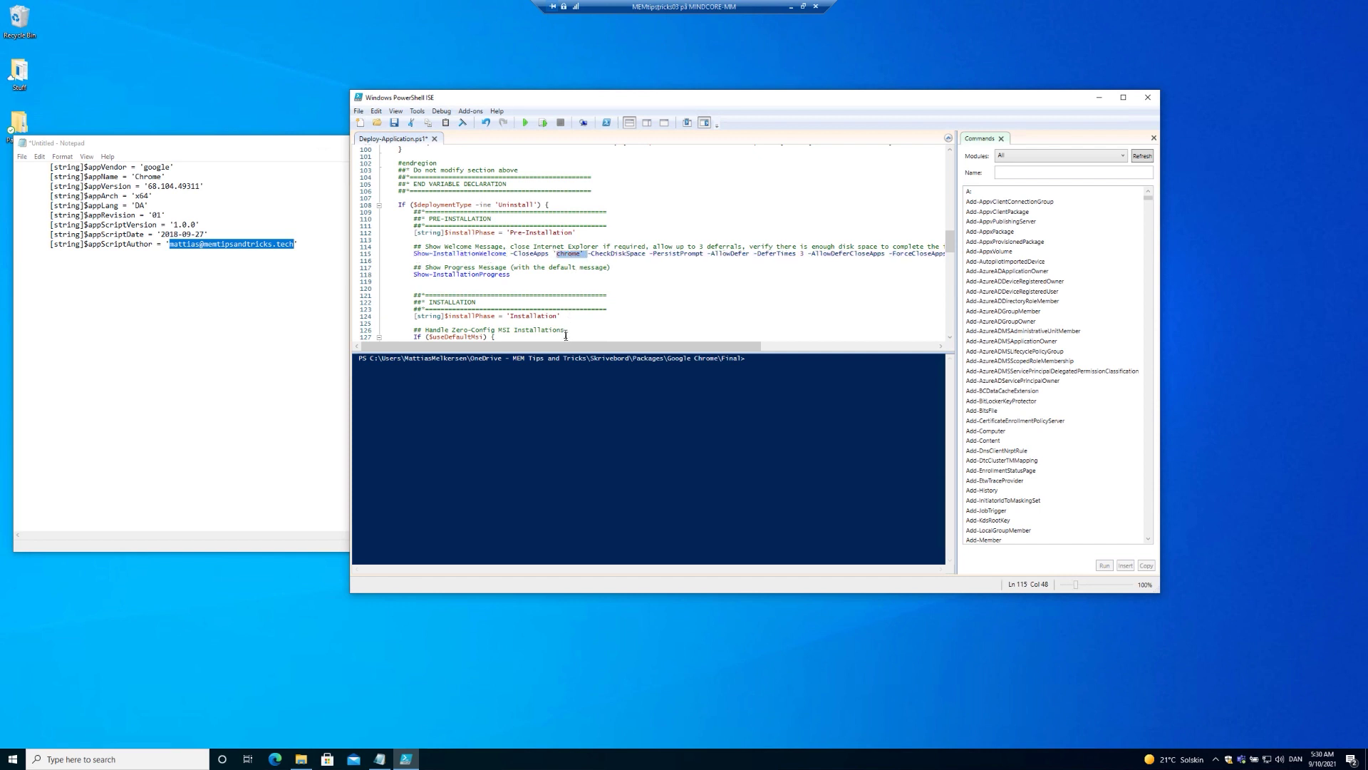
mouse_move(567, 345)
left_mouse_down()
mouse_move(668, 335)
mouse_move(542, 350)
left_mouse_up()
scroll(544, 303, "down", 3)
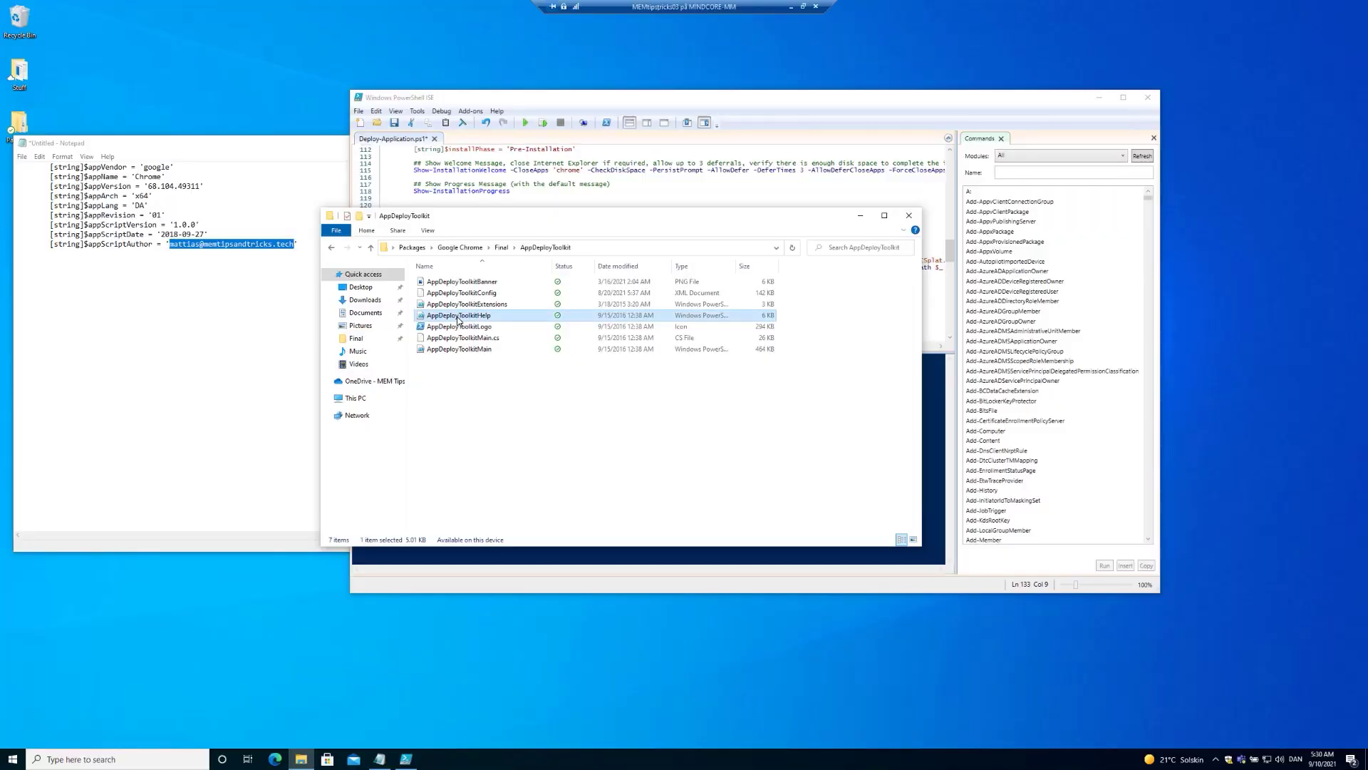
- Make line 133's Execute-MSI install googlechromestandaloneenterprise64.msi with '/QN' instead of Flash Player
right_click(459, 316)
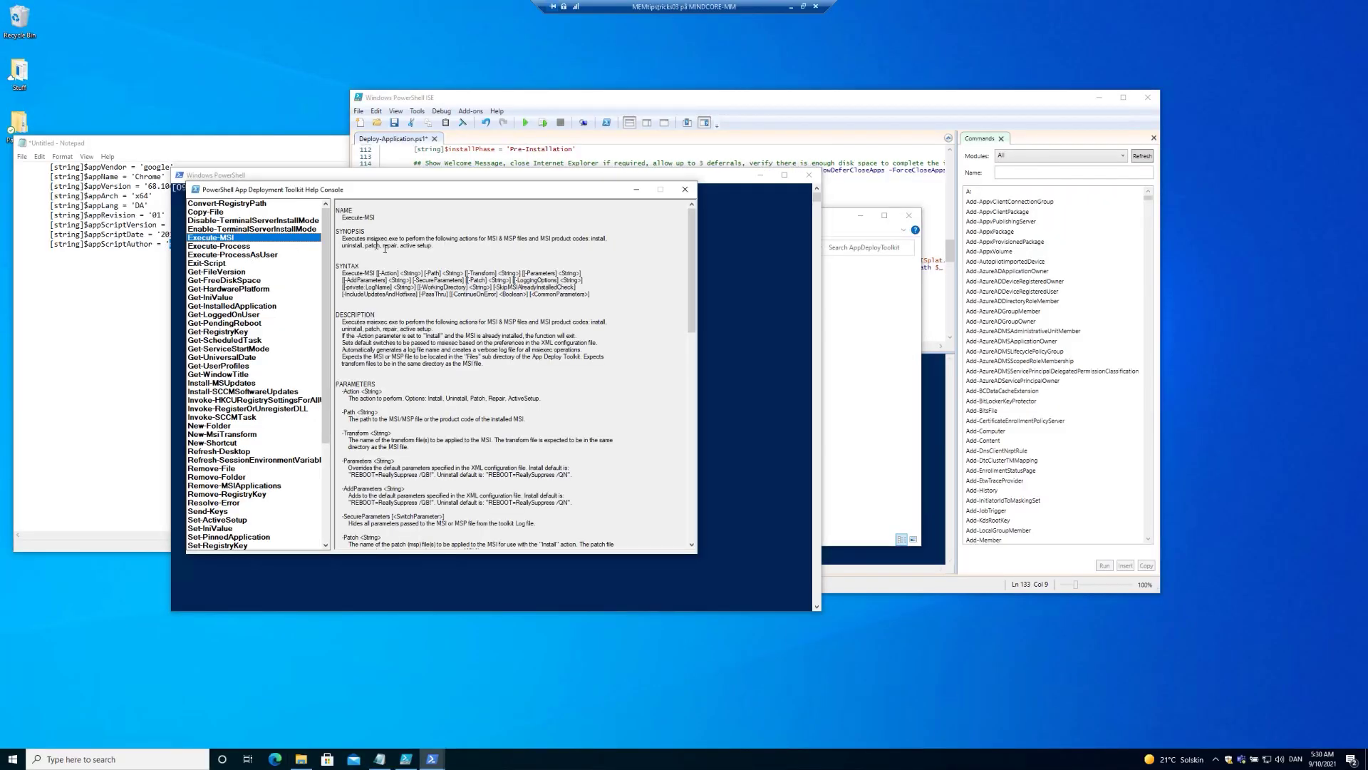
scroll(423, 373, "down", 15)
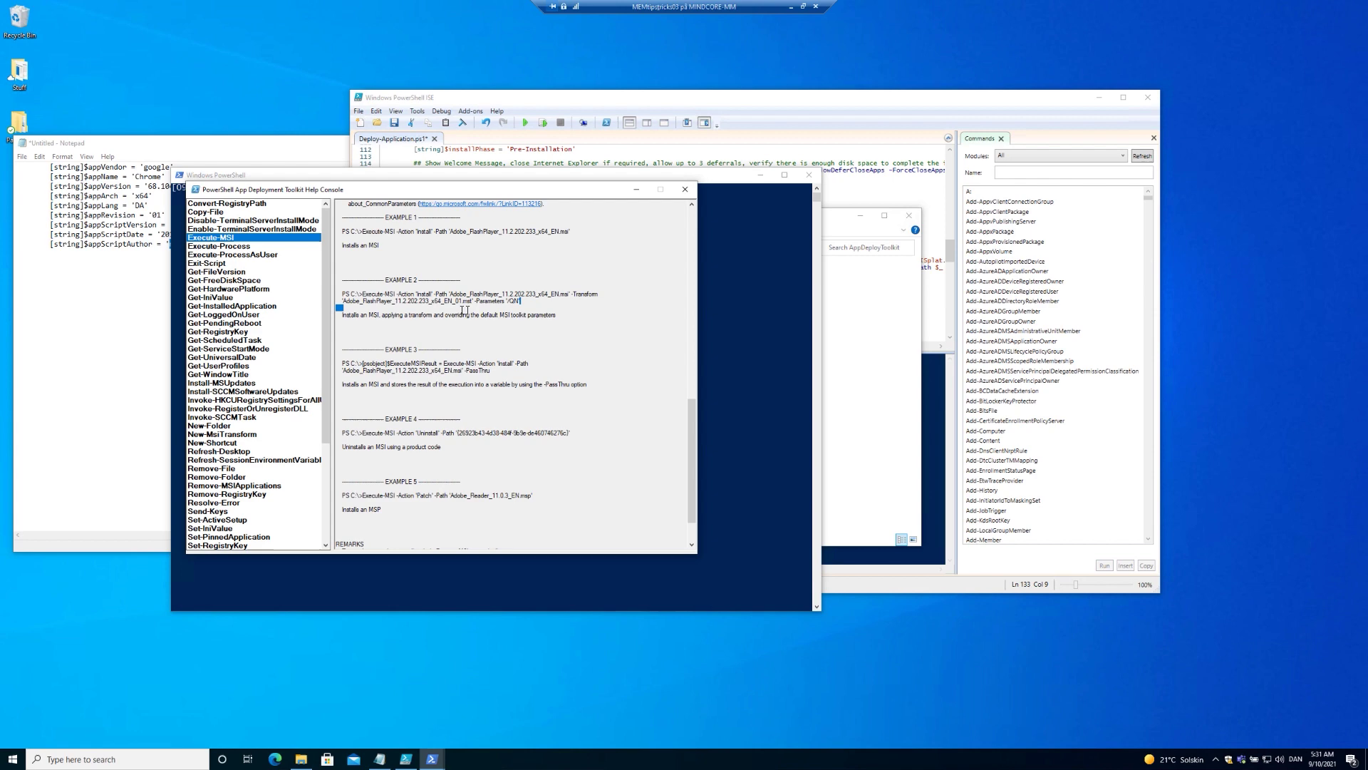
key("alt+Tab")
type("-Parameters '/QN'")
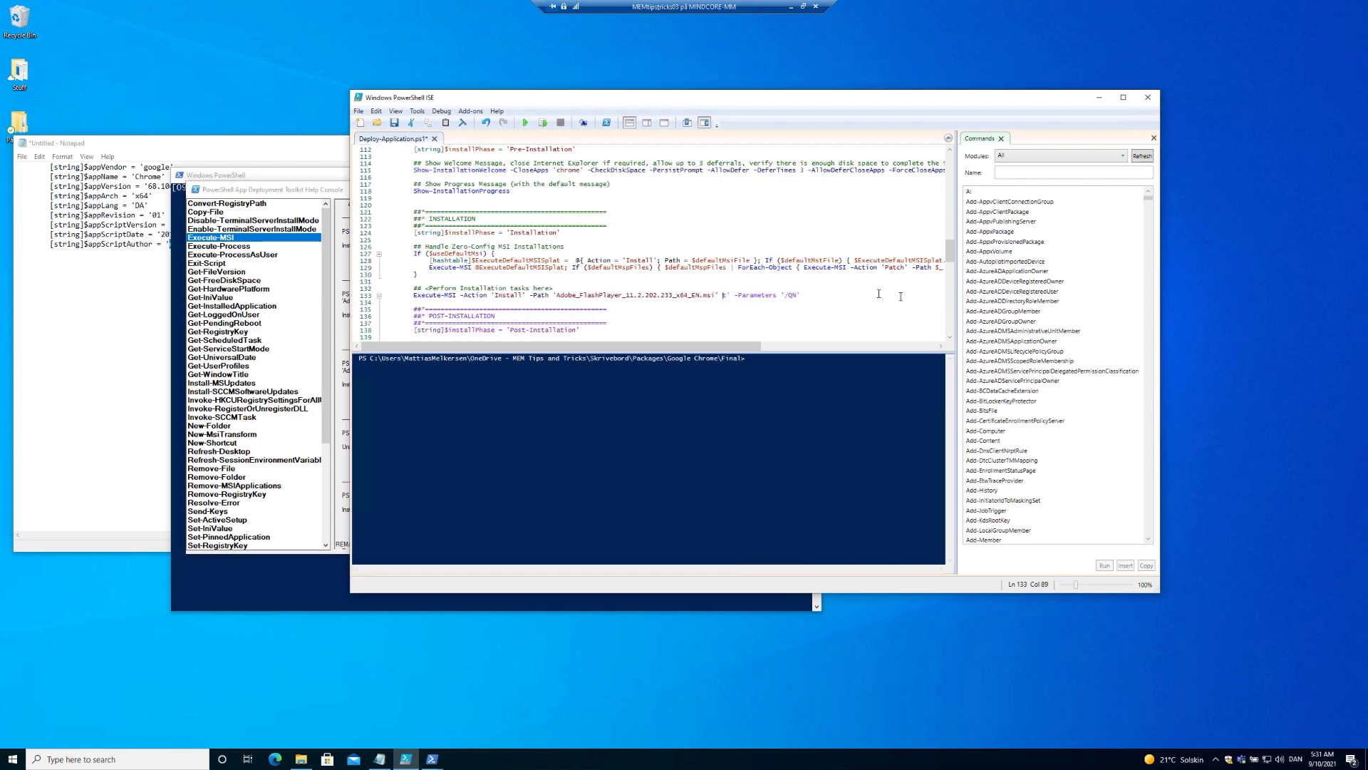
key("alt+Tab")
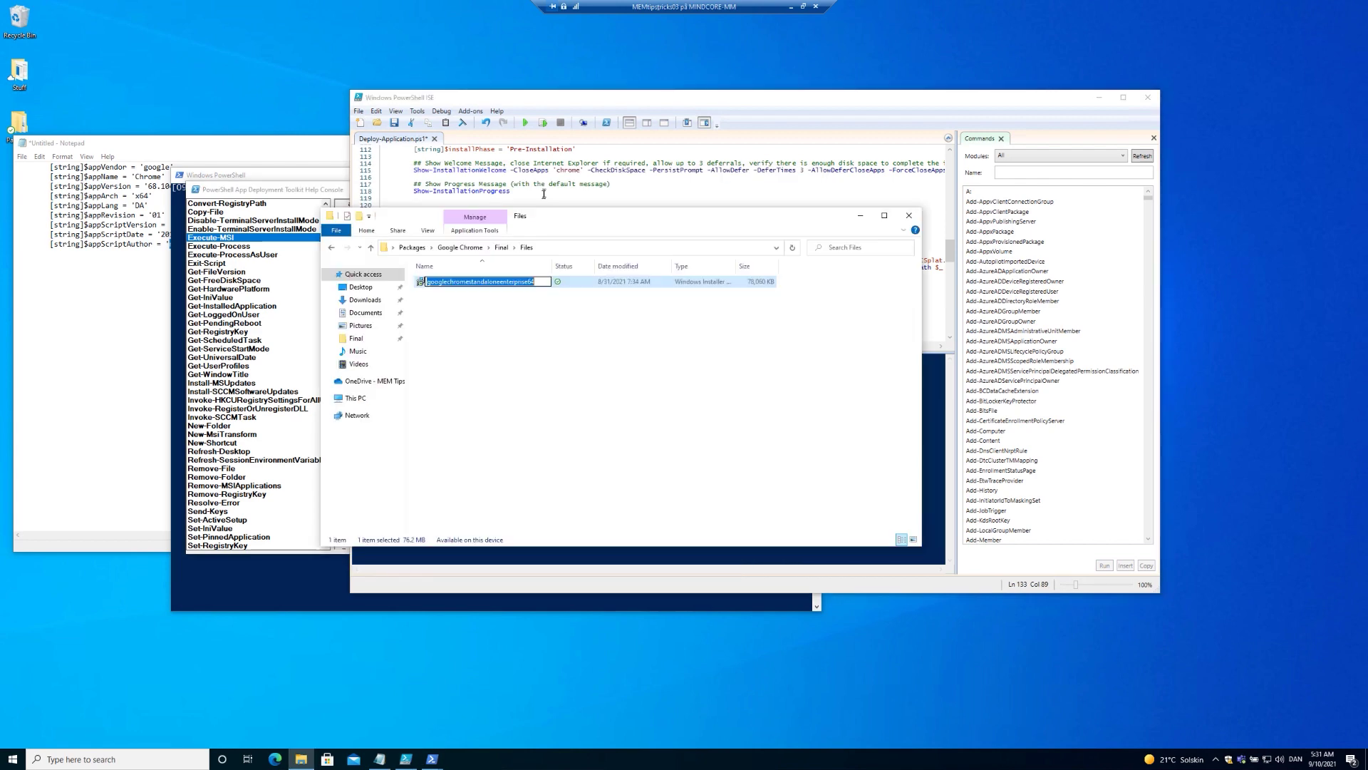
key("alt+Tab")
left_click_drag(556, 294, 681, 295)
type("googlechromestandaloneenterprise64")
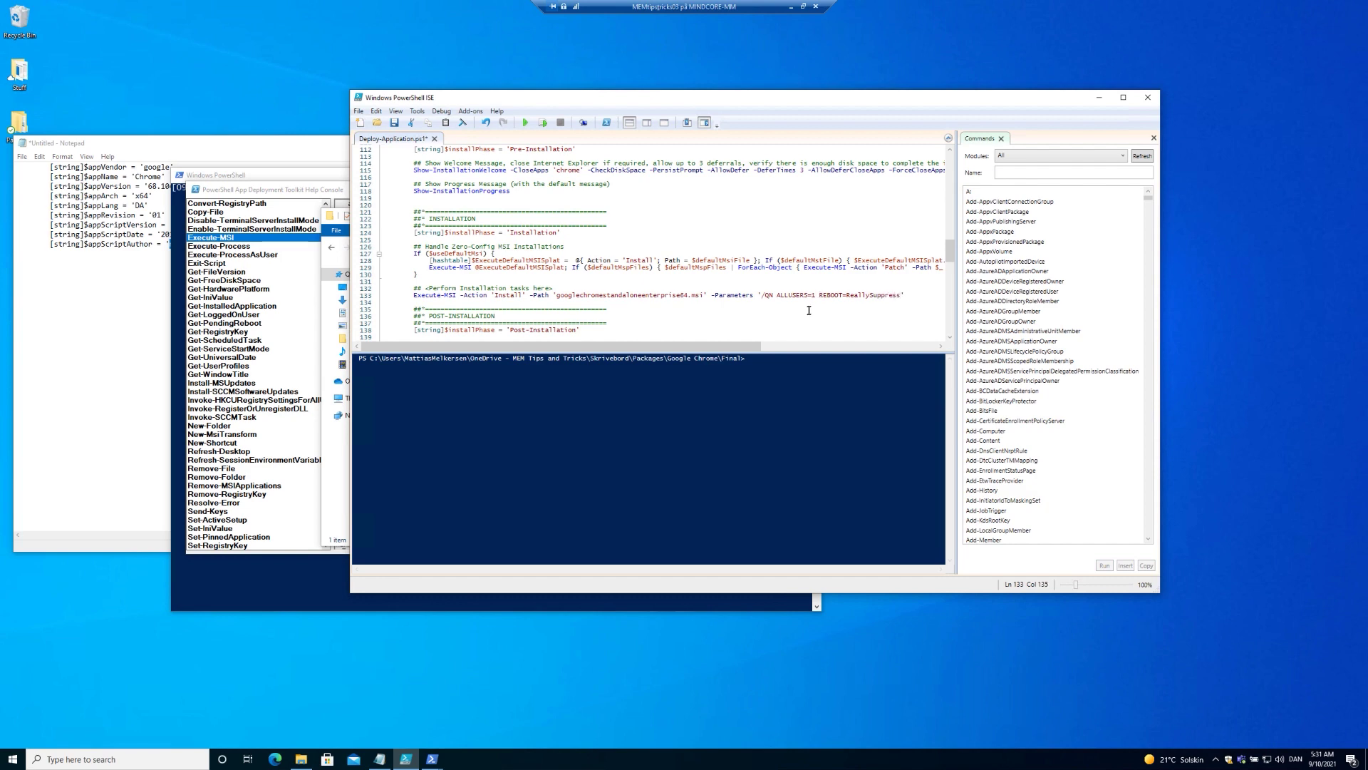
key("shift+Home")
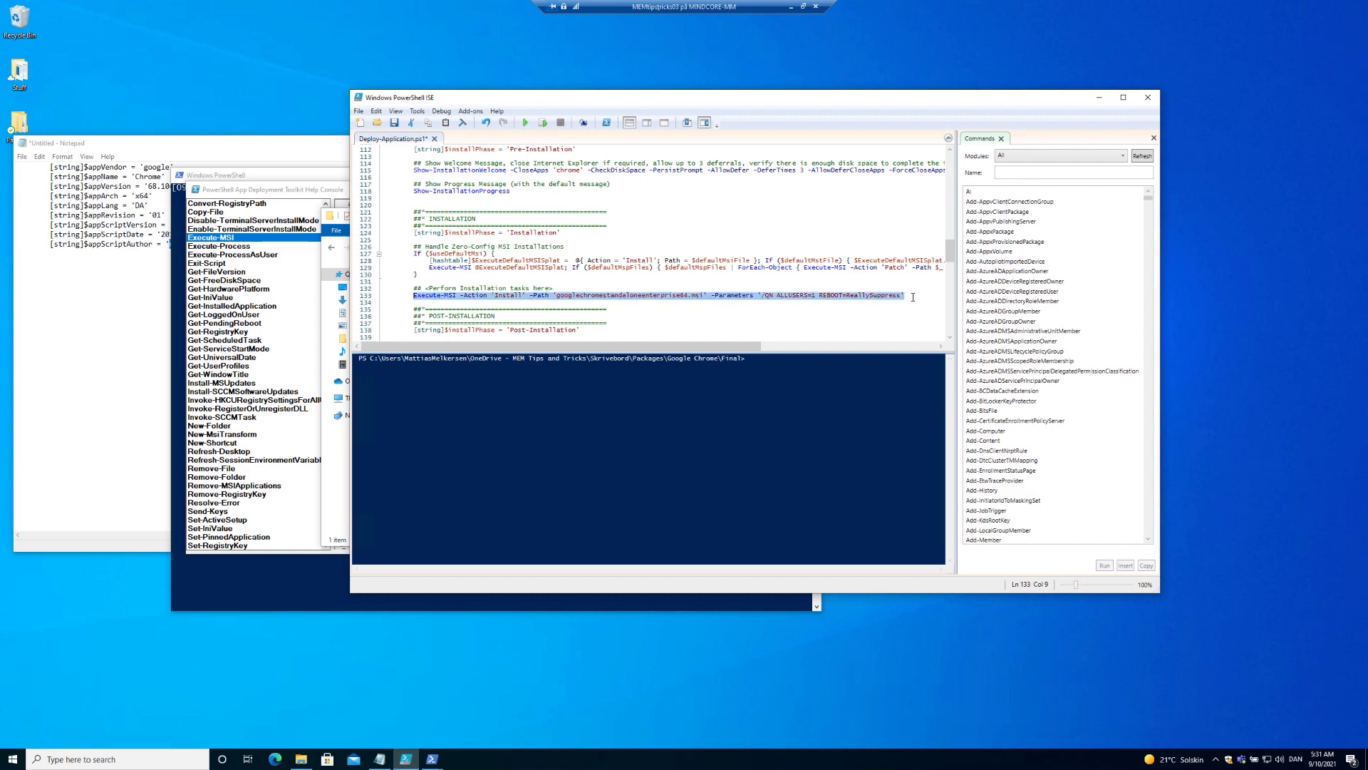
scroll(404, 413, "down", 1)
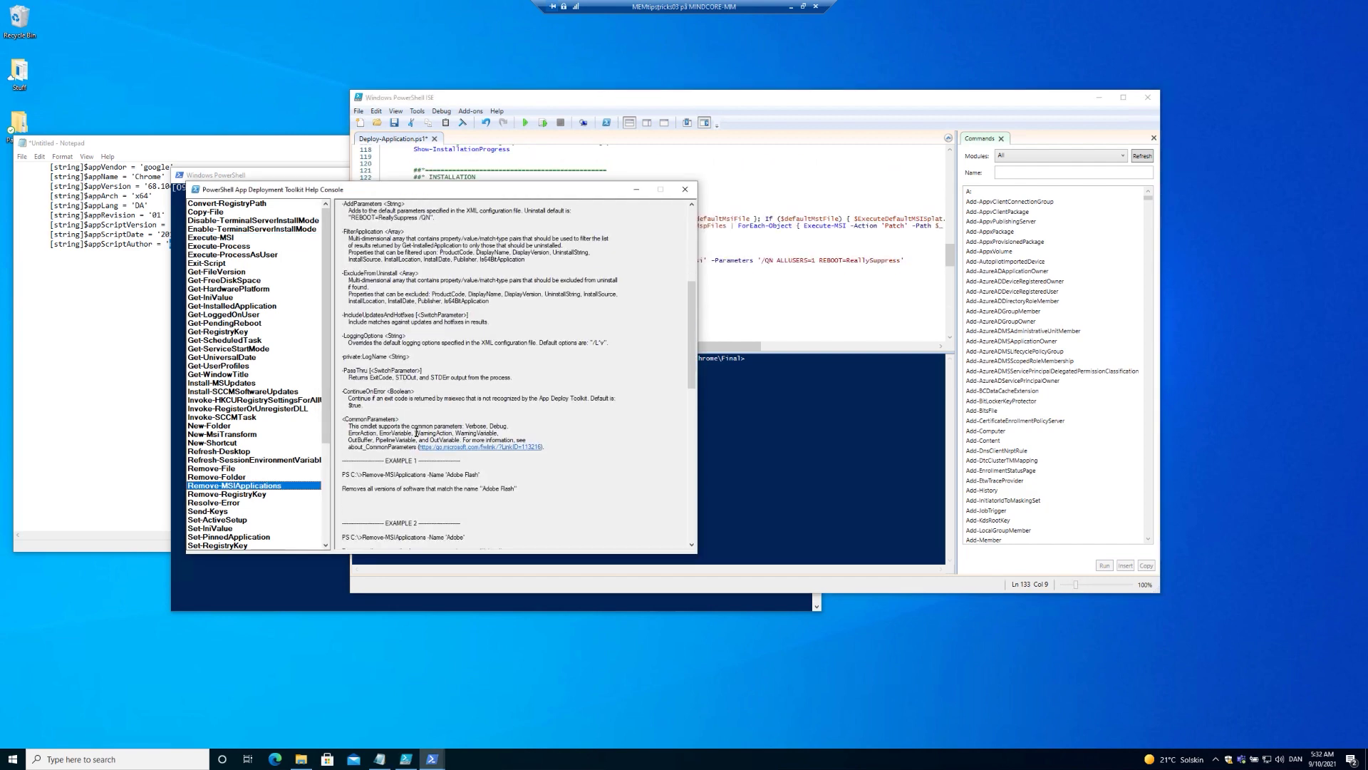
- Copy the Remove-MSIApplications example from the Toolkit Help Console into the script
scroll(403, 424, "down", 2)
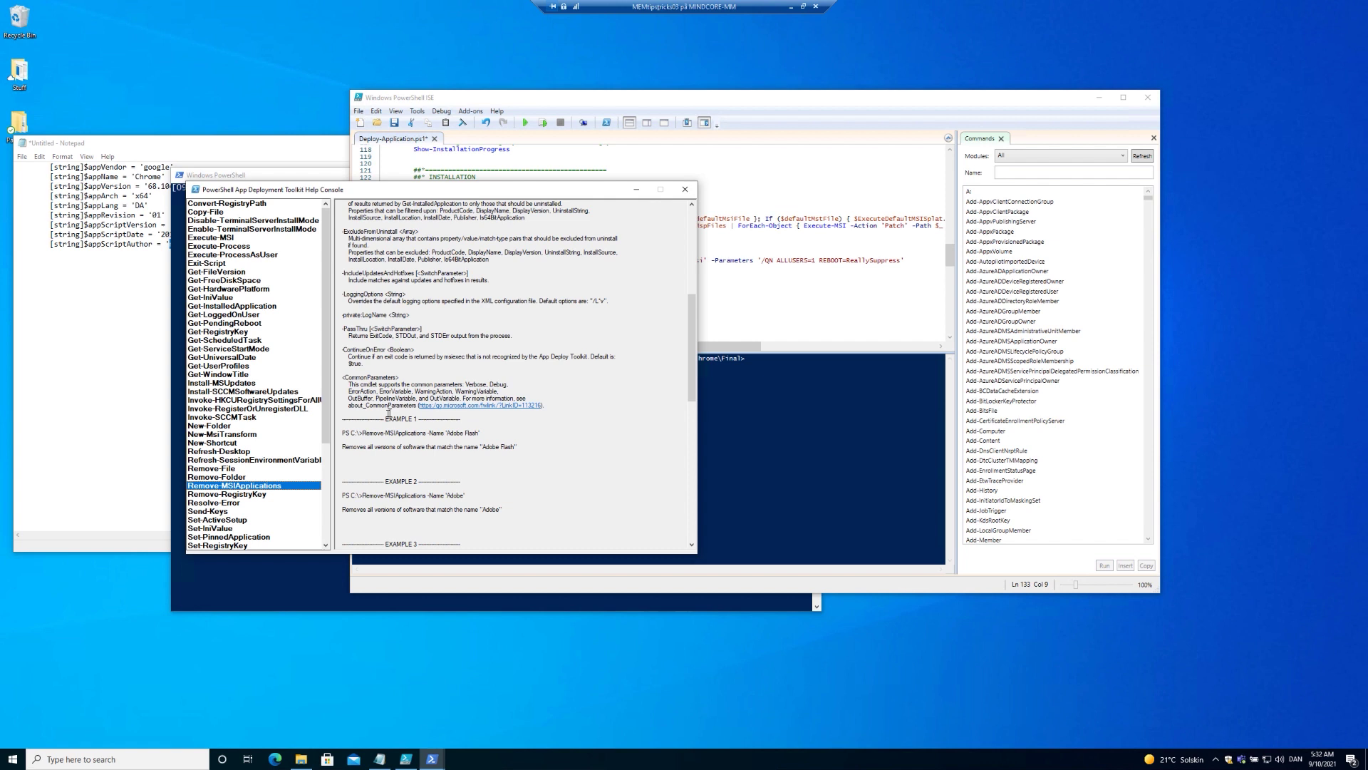
left_click_drag(485, 434, 365, 433)
key("ctrl+c")
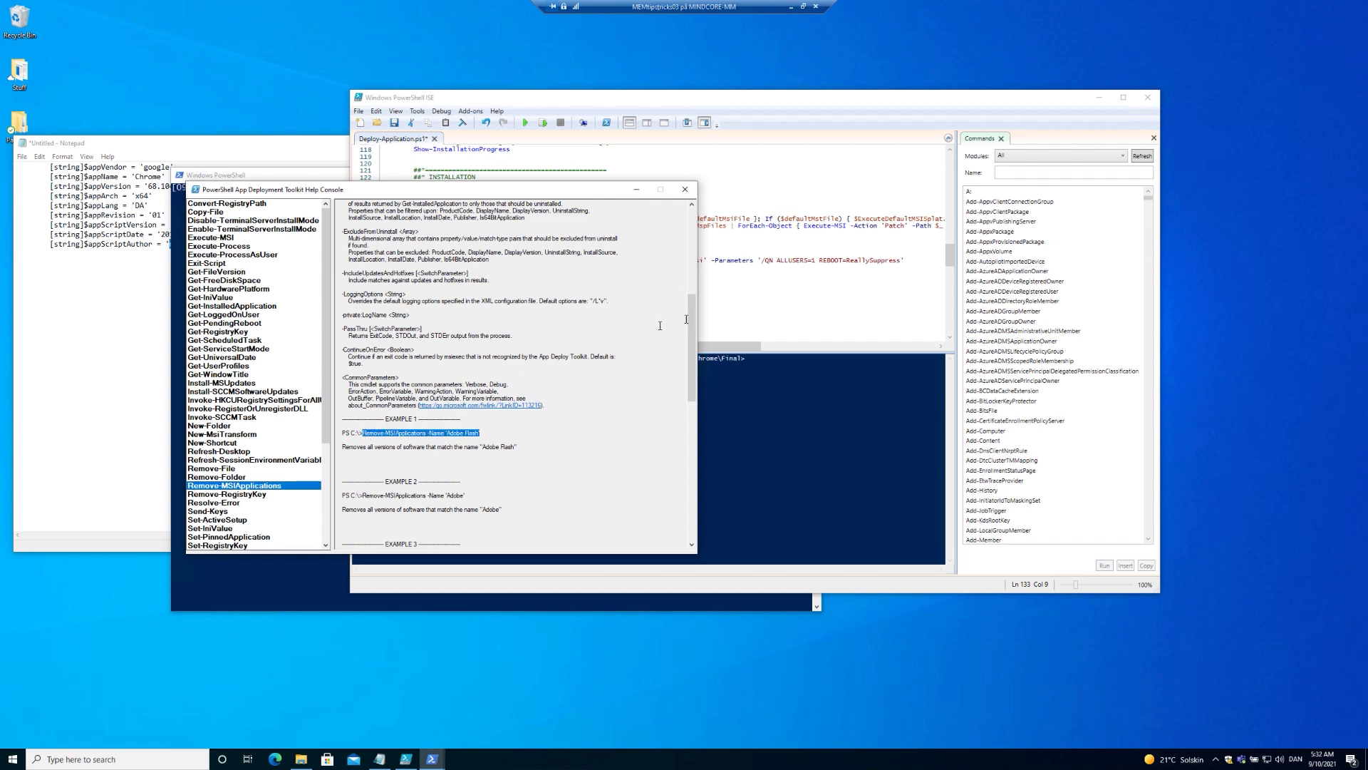
left_click(752, 284)
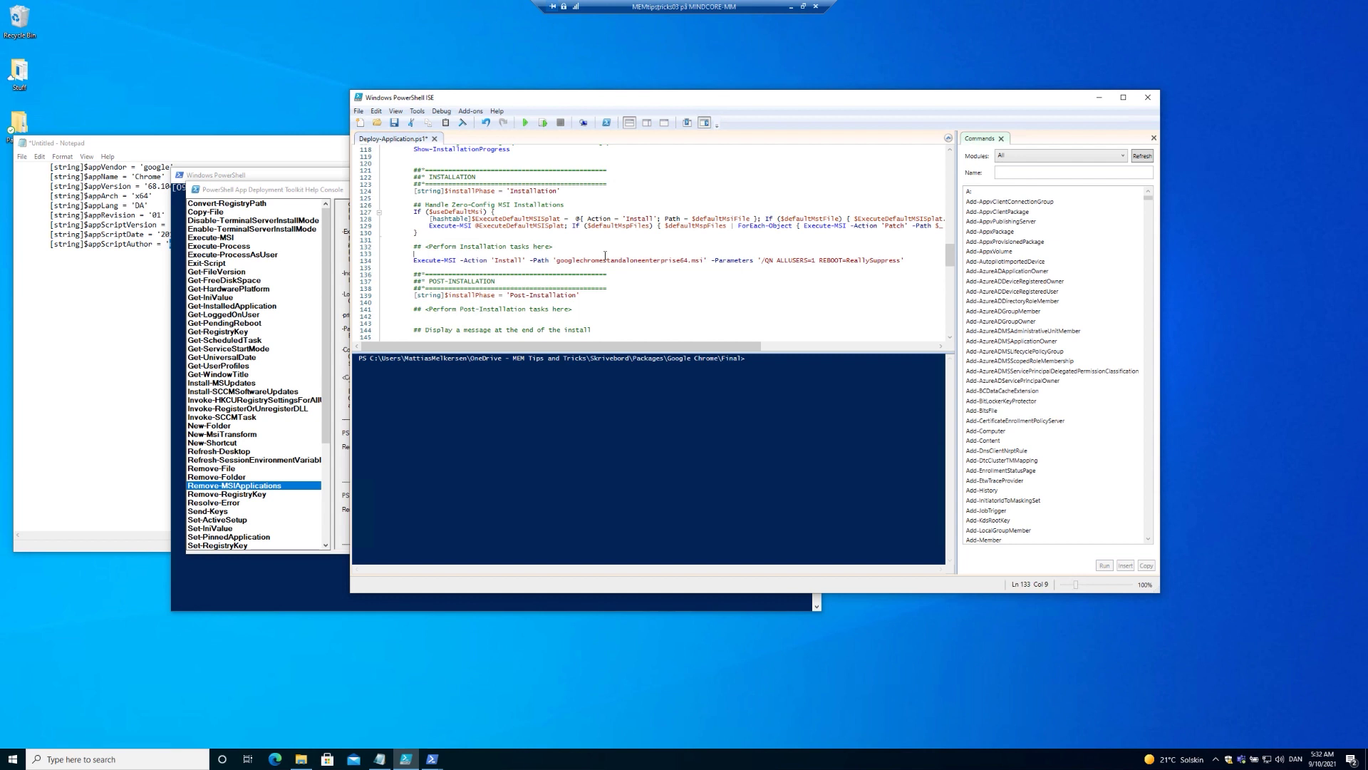
key("ctrl+v")
- Add an Execute-MSI -Action 'Uninstall' line for the Chrome MSI to the uninstall section
scroll(590, 274, "down", 7)
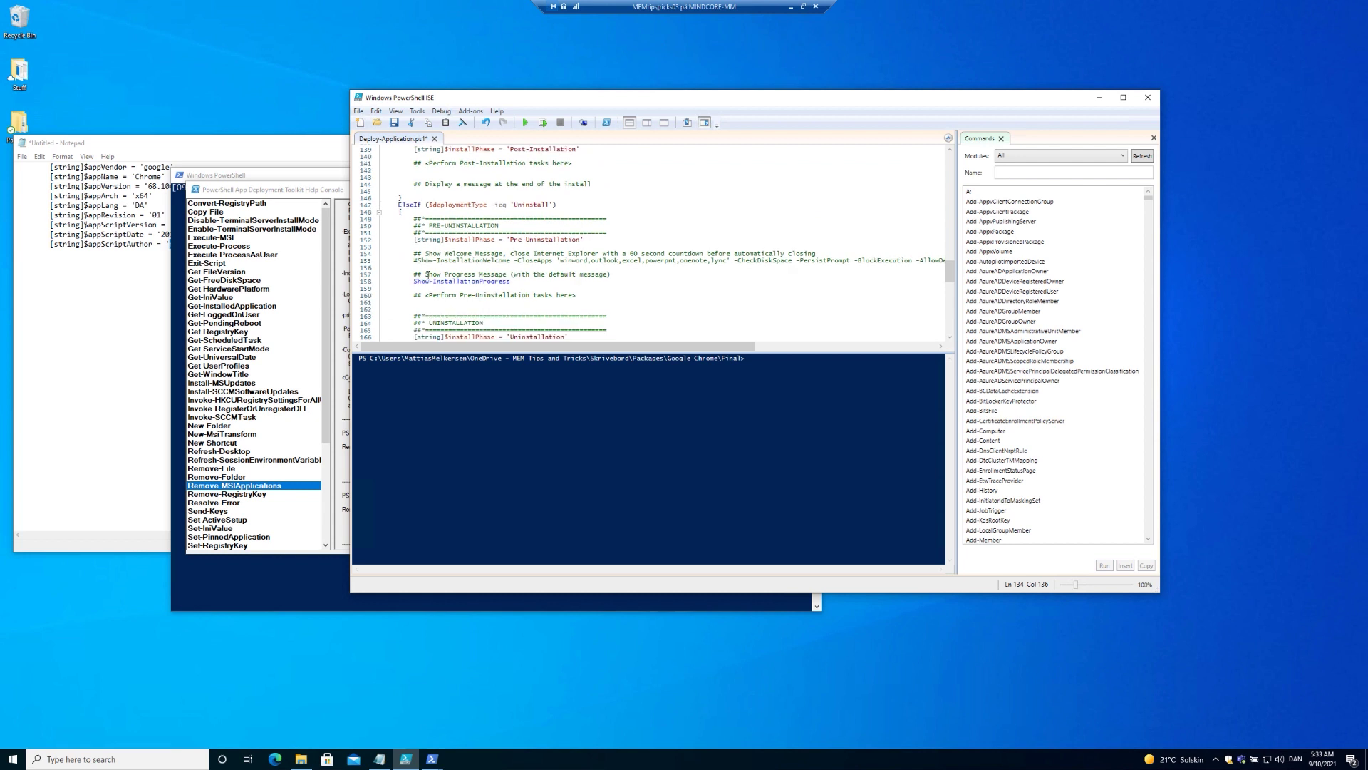
scroll(428, 275, "down", 2)
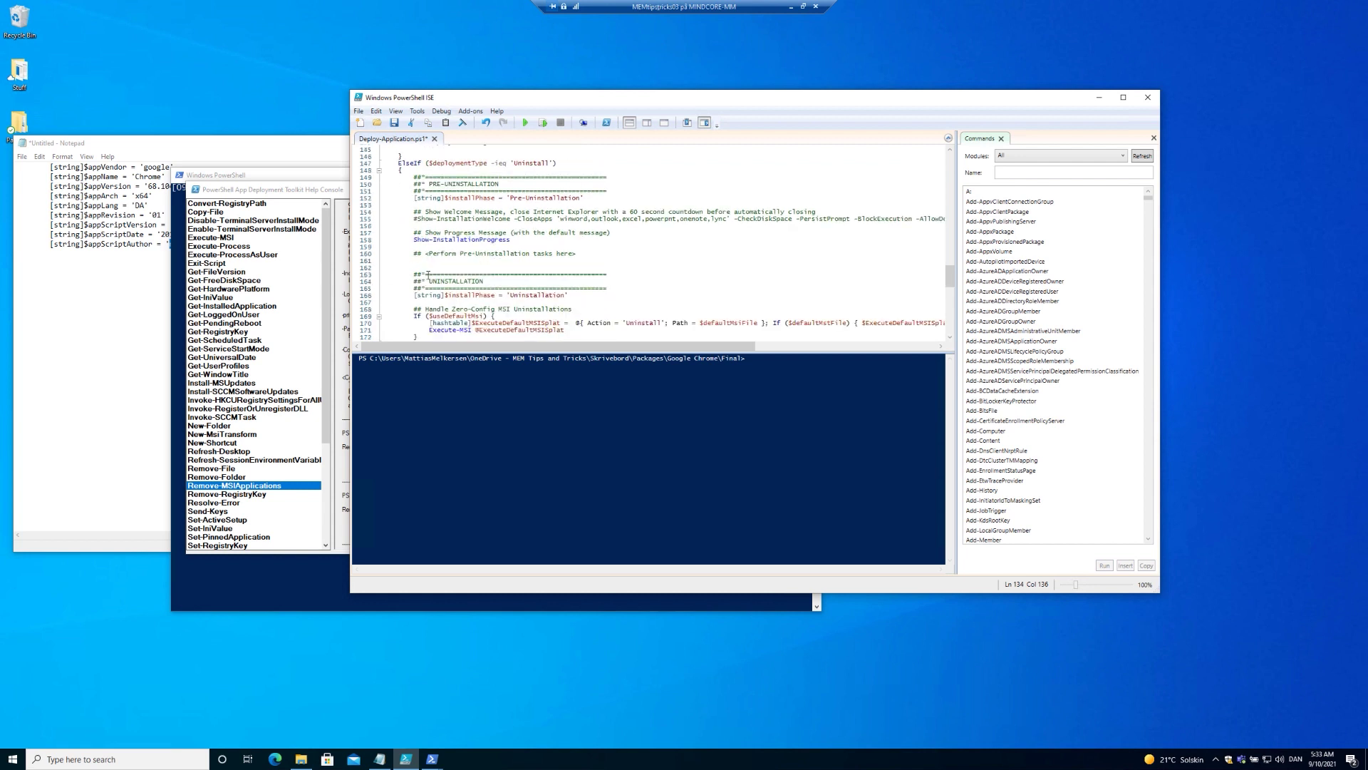
scroll(428, 274, "down", 3)
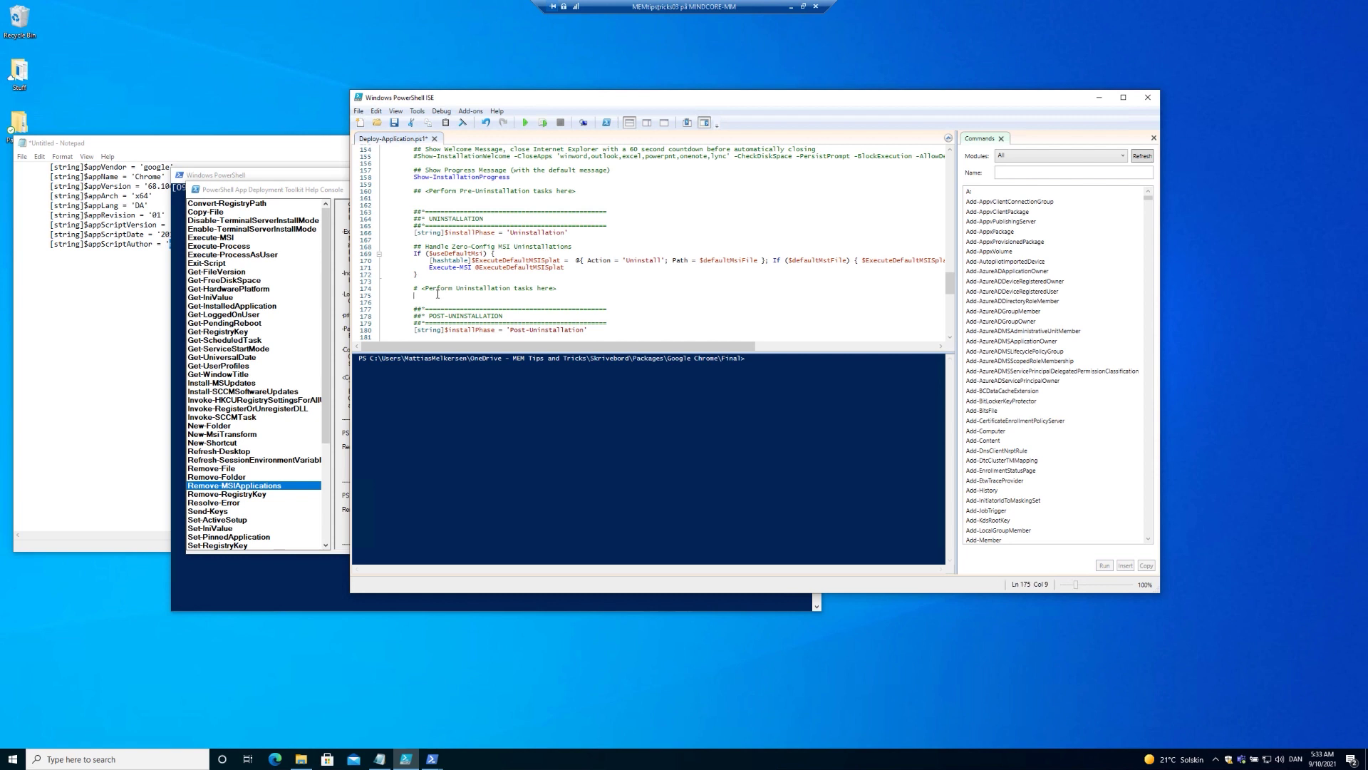
type("Execute-MSI -Action 'Install' -Path 'googlechromestandaloneenterprise64.msi' -Parameters '/QN ALLUSERS=1 REBOOT=ReallySuppress'")
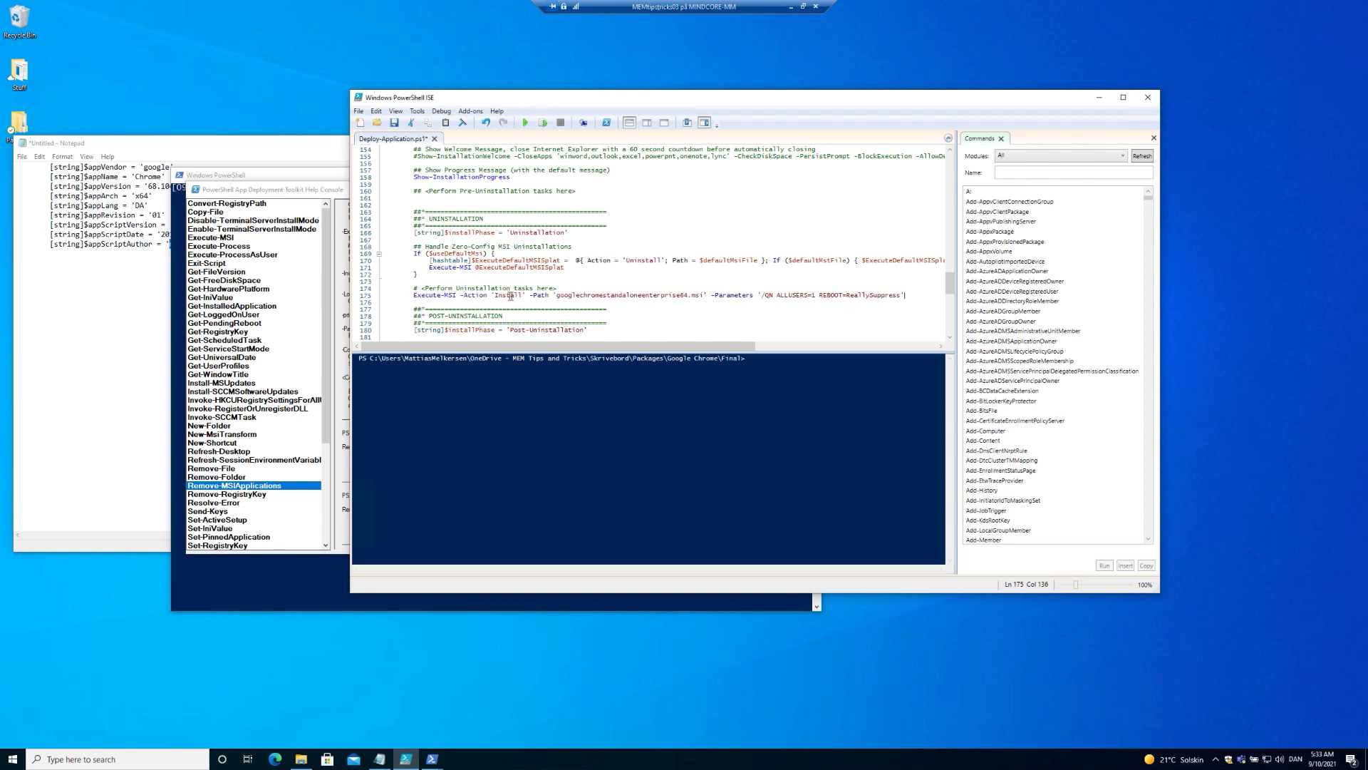
key("BackSpace")
type("Uni")
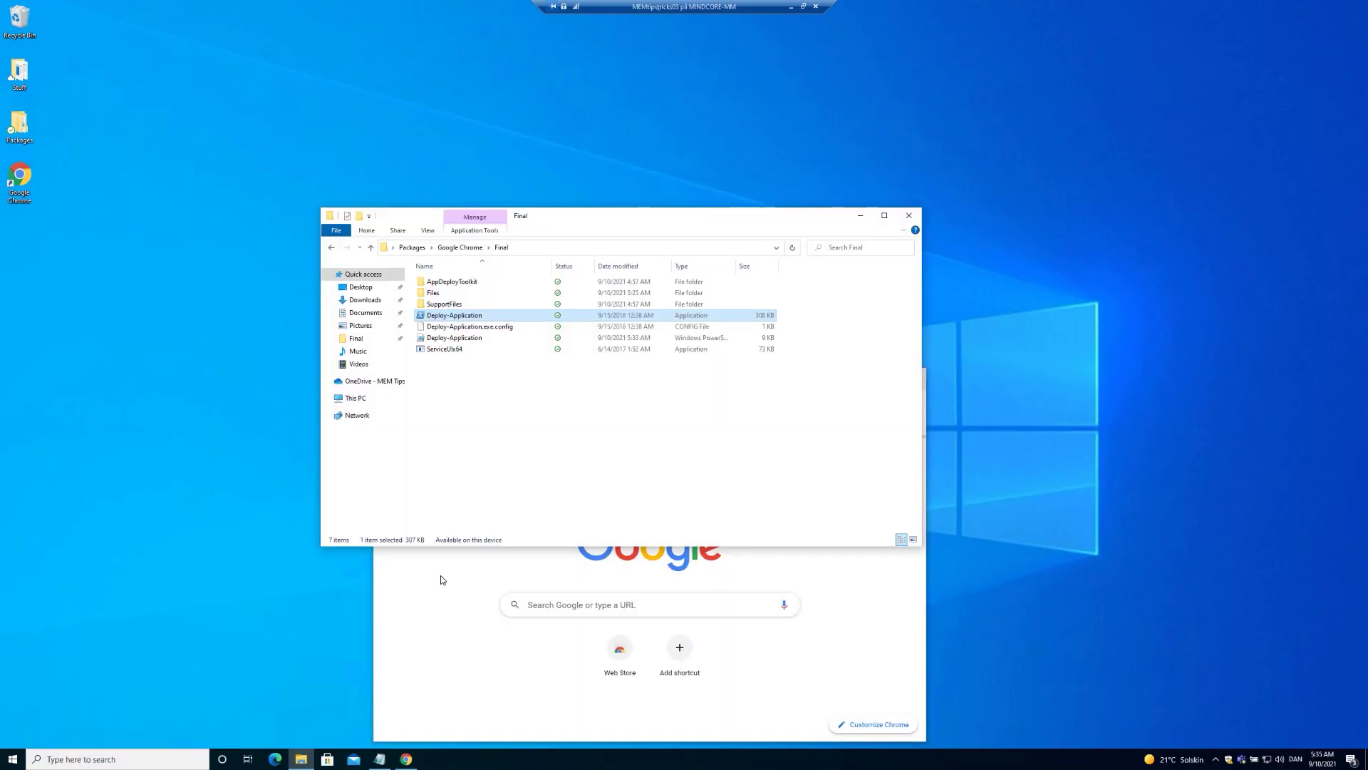
- Approve the UAC prompt for Deploy-Application.exe and maximize the installed Chrome window
left_click(441, 575)
double_click(558, 378)
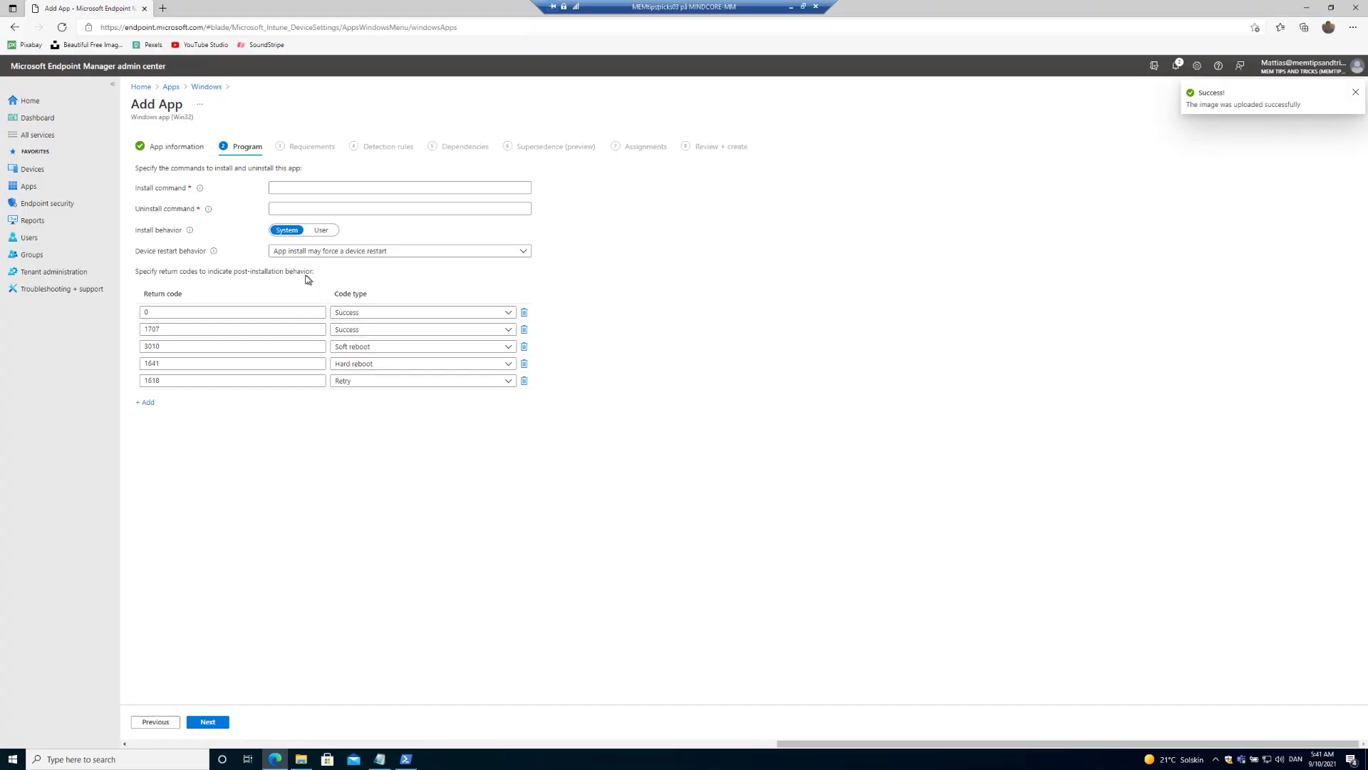
- Build the install command from the ServiceUIx64.exe and Deploy-Application.exe file names
left_click(301, 759)
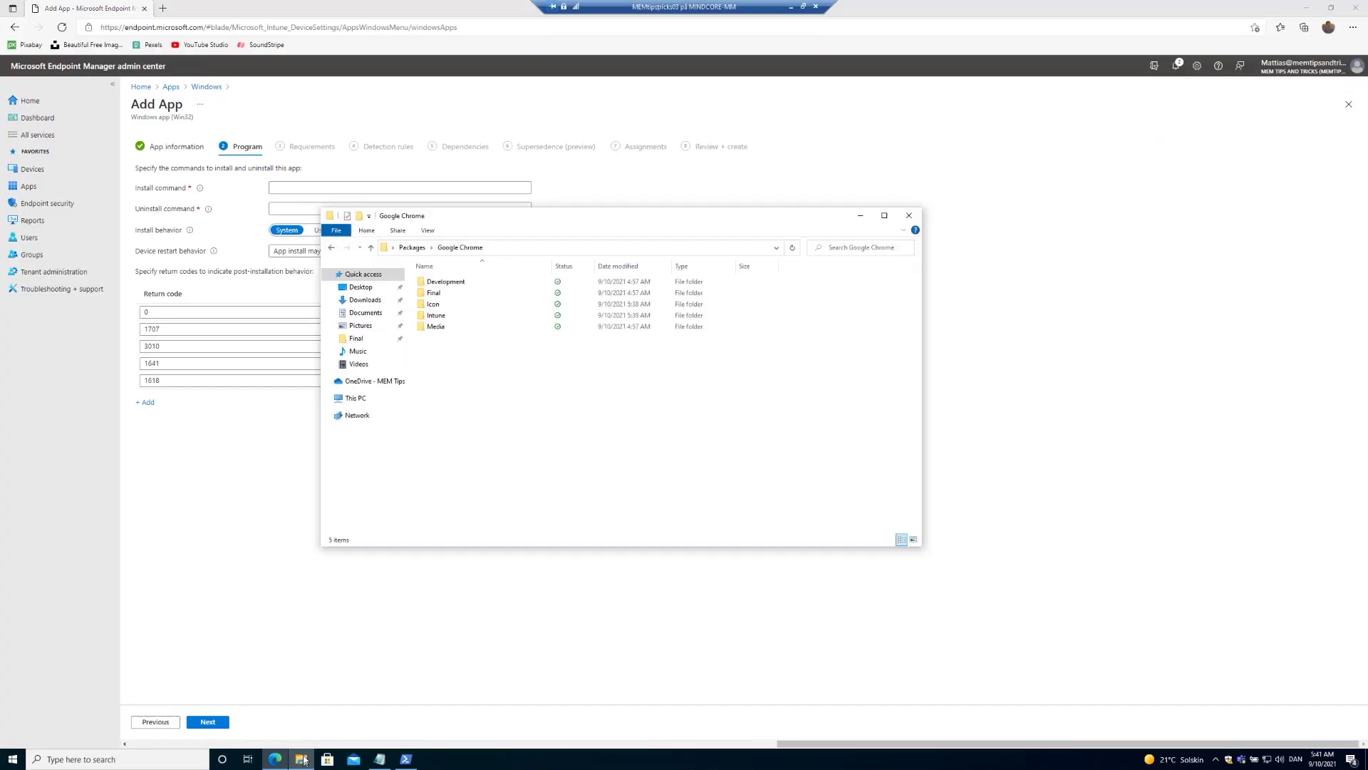
double_click(435, 293)
left_click(445, 349)
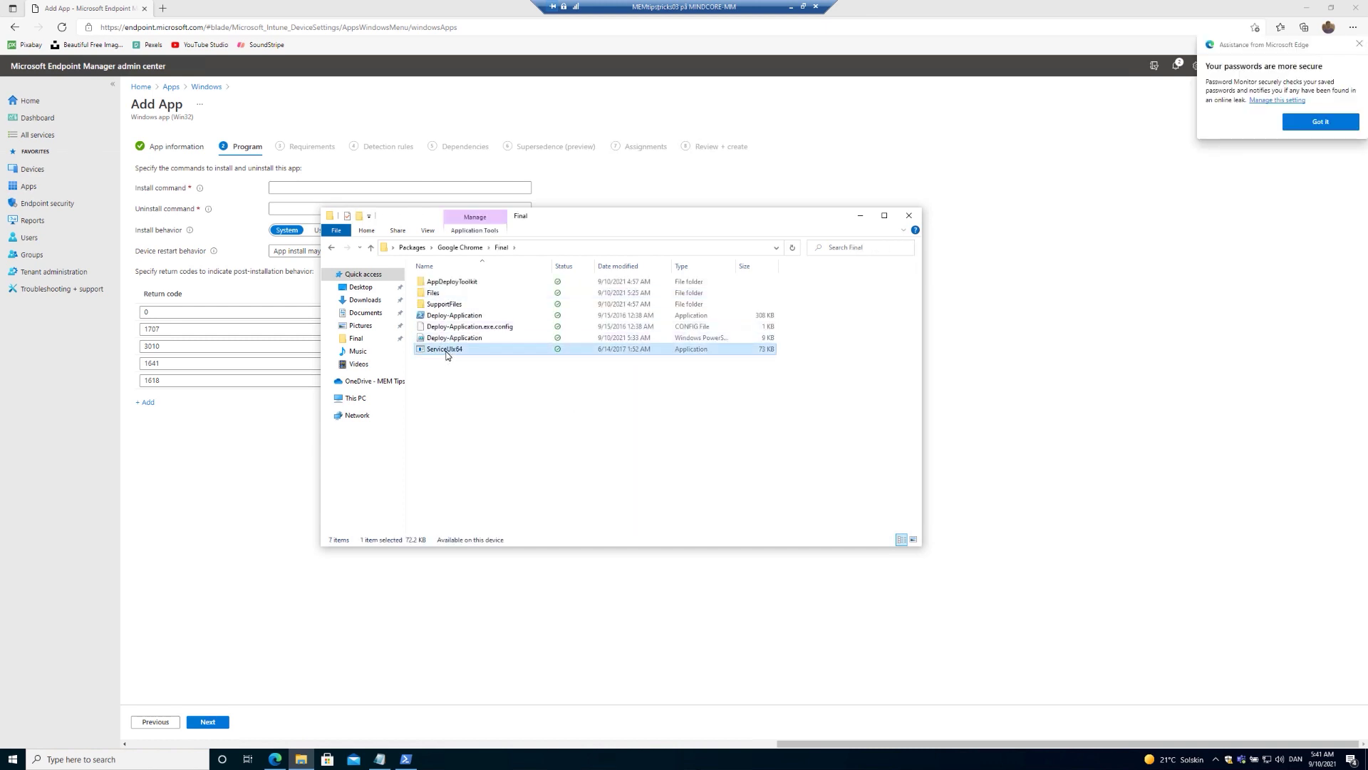
left_click(447, 350)
left_click(369, 186)
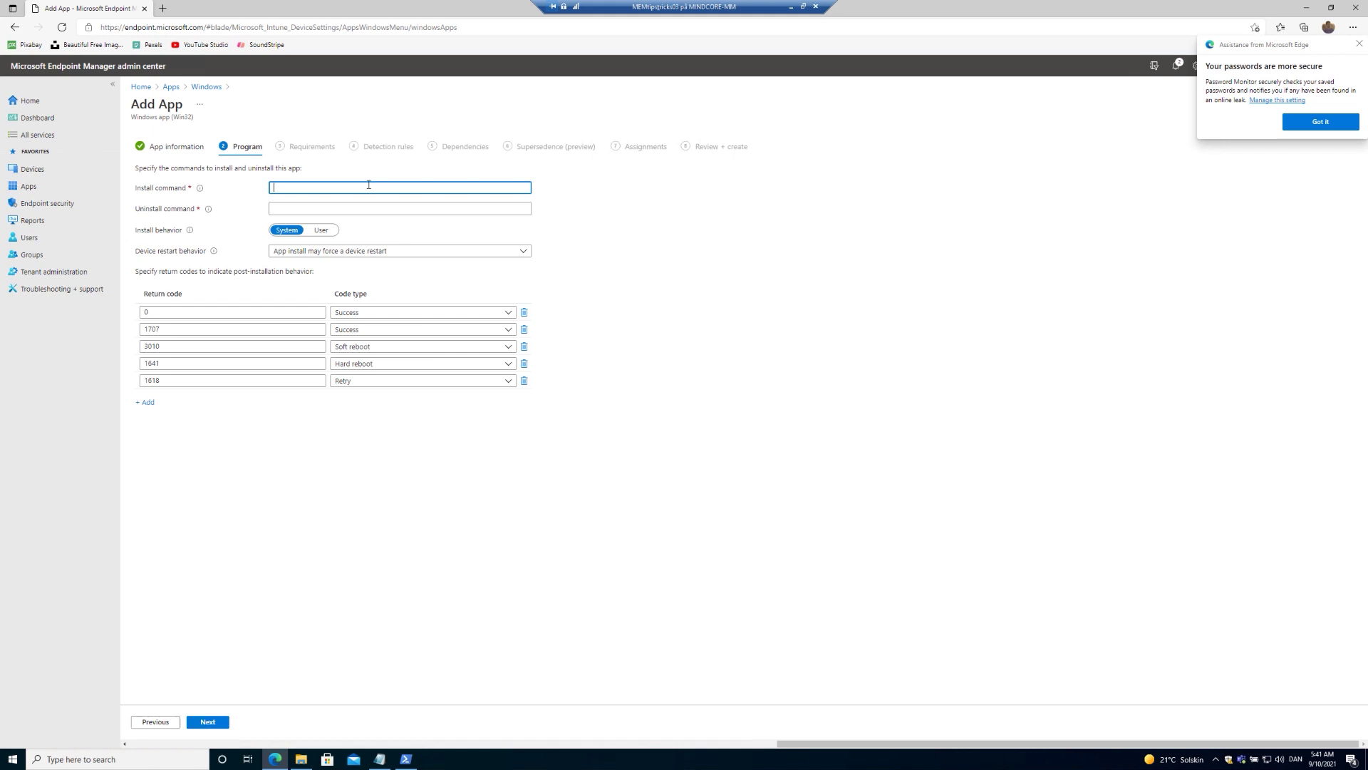
key("alt+Tab")
left_click(470, 318)
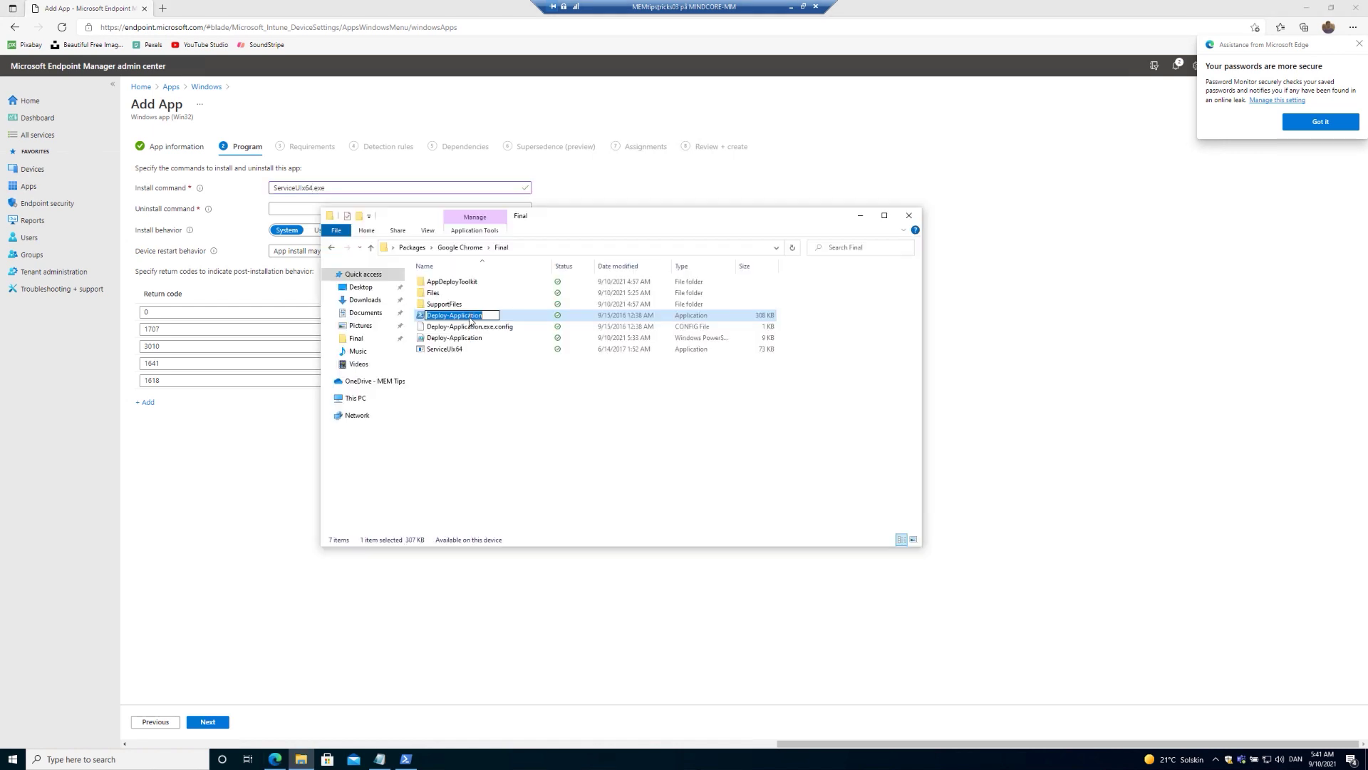
key("ctrl+c")
key("alt+Tab")
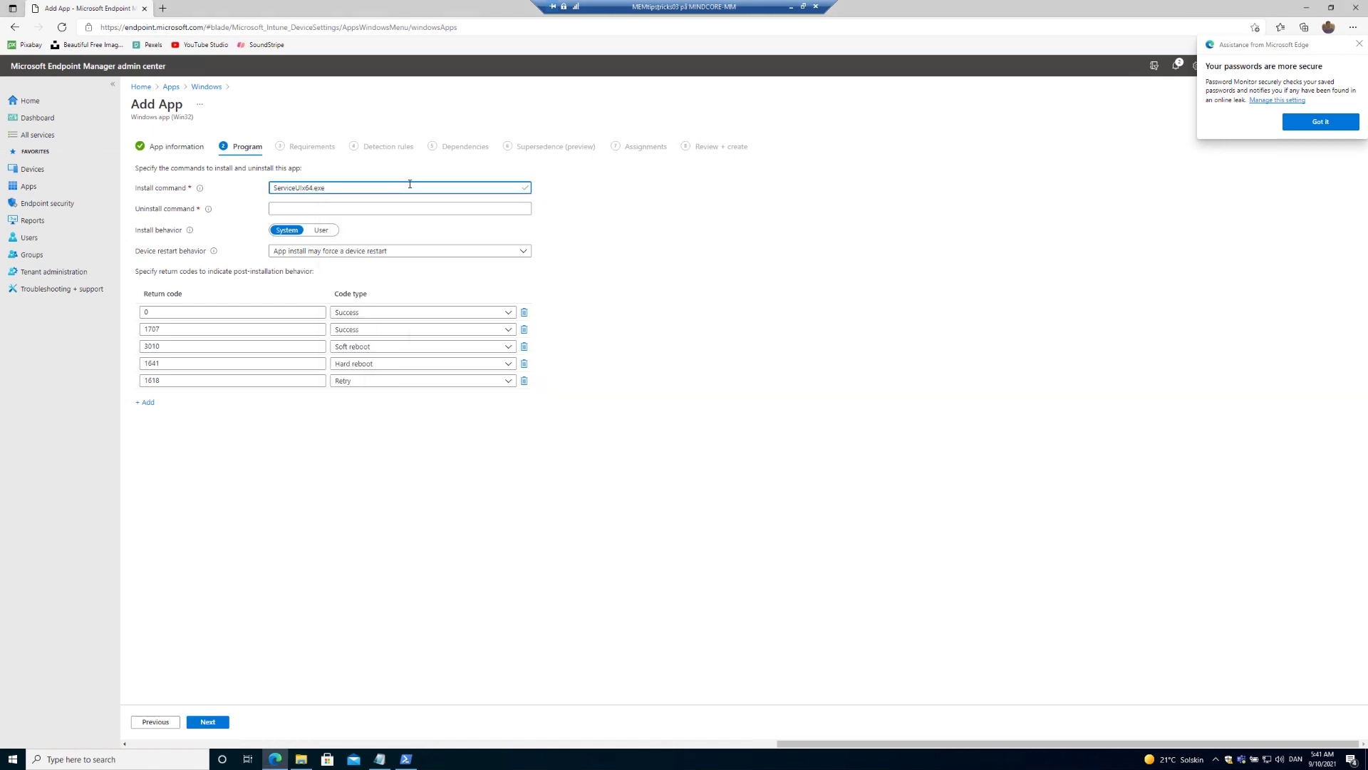
key("ctrl+v")
- Set the uninstall command to 'Deploy-Application.exe uninstall'
left_click_drag(409, 186, 326, 187)
key("ctrl+c")
left_click(338, 206)
key("ctrl+v")
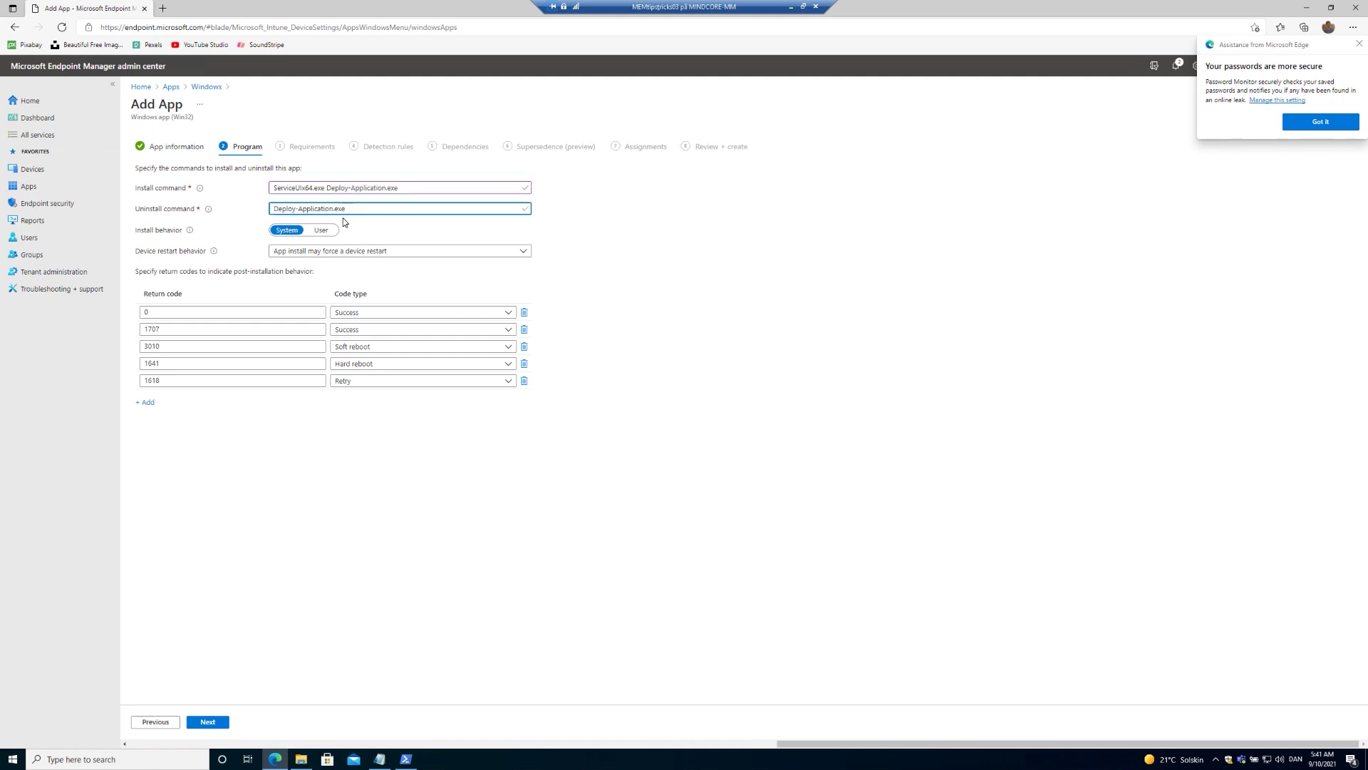
type("uni")
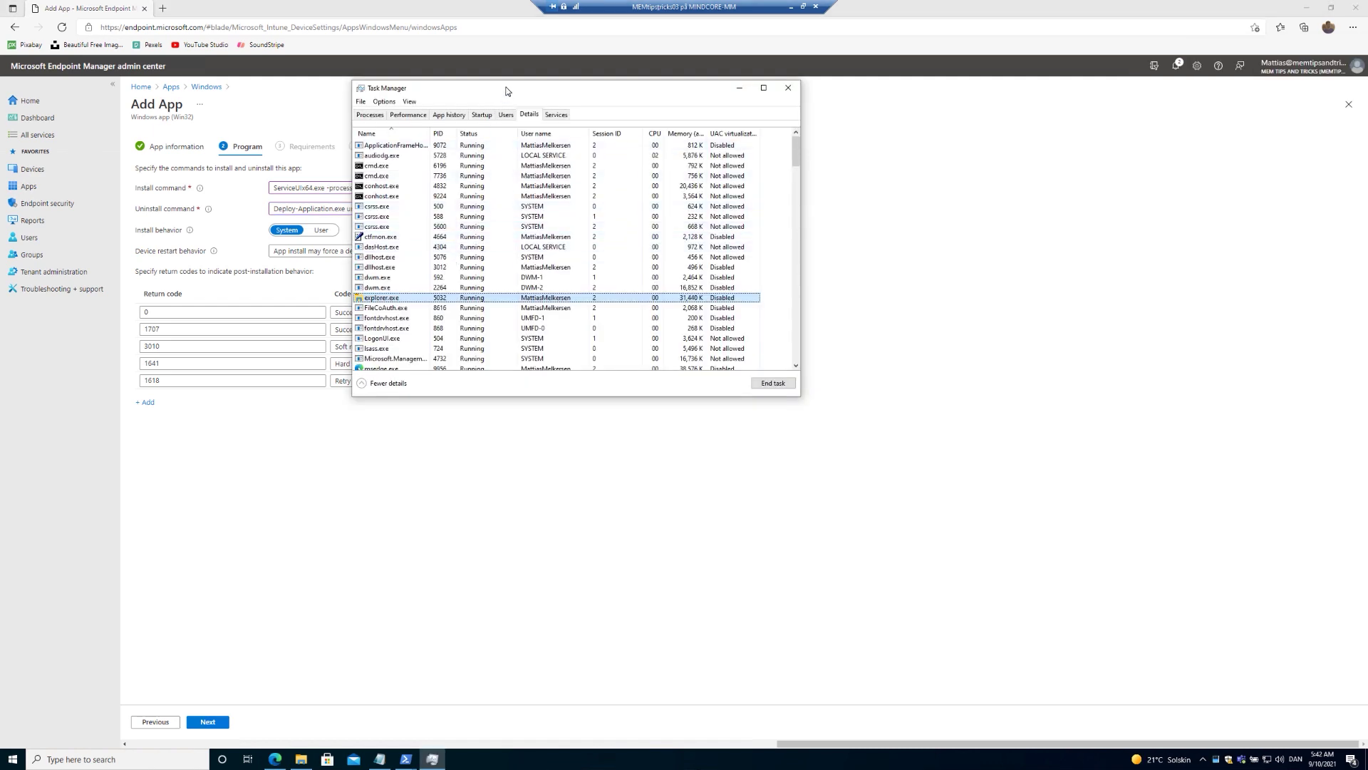
- Change the install command's target process from calc to explorer
left_click_drag(488, 131, 657, 155)
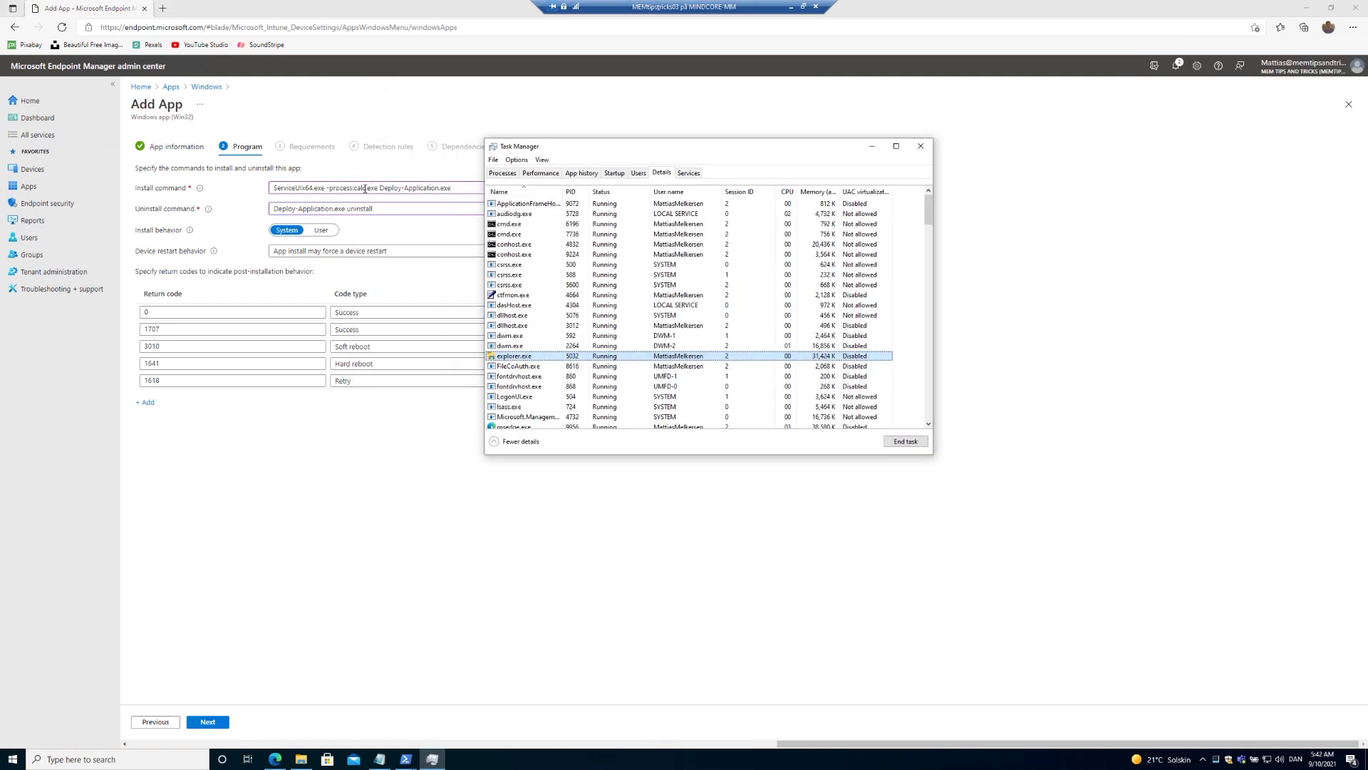
left_click(365, 189)
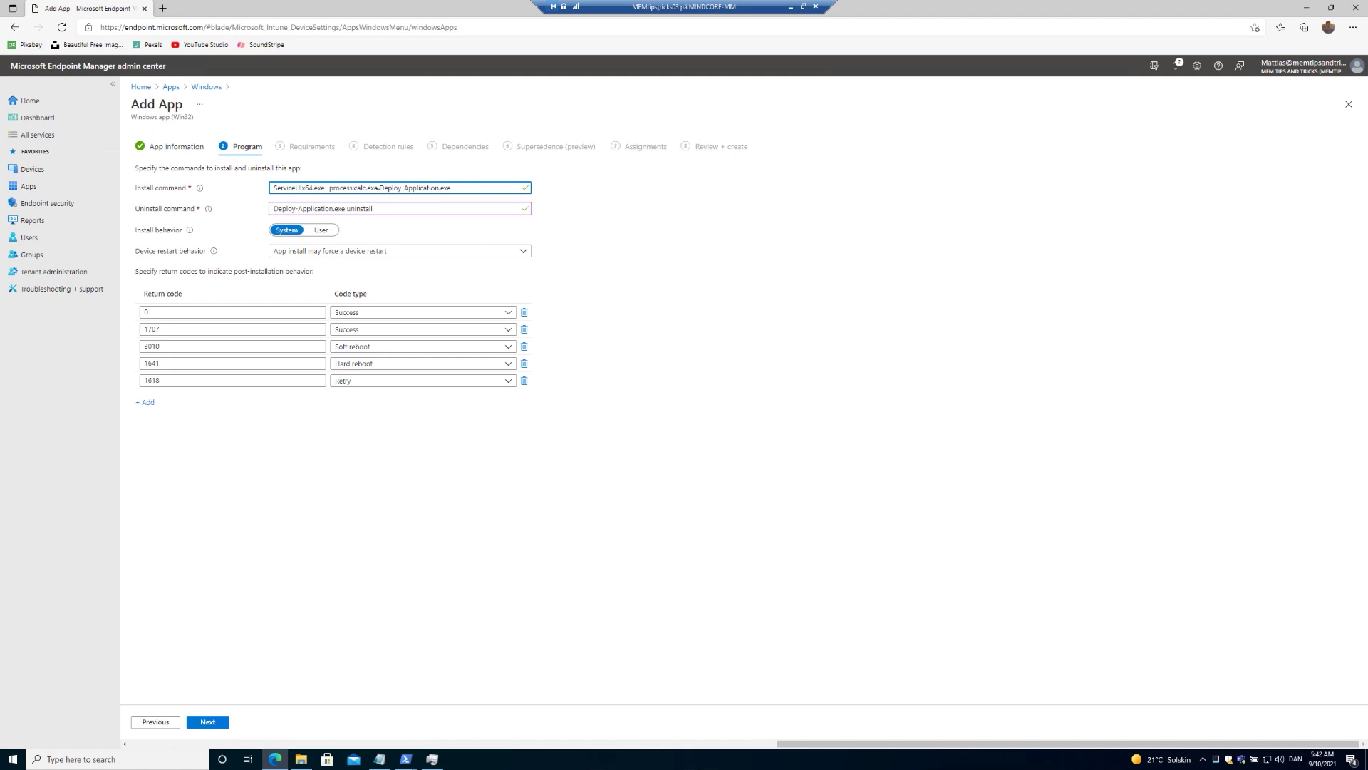
key("BackSpace")
key("BackSpace")
key("BackSpace")
key("BackSpace")
type("exp")
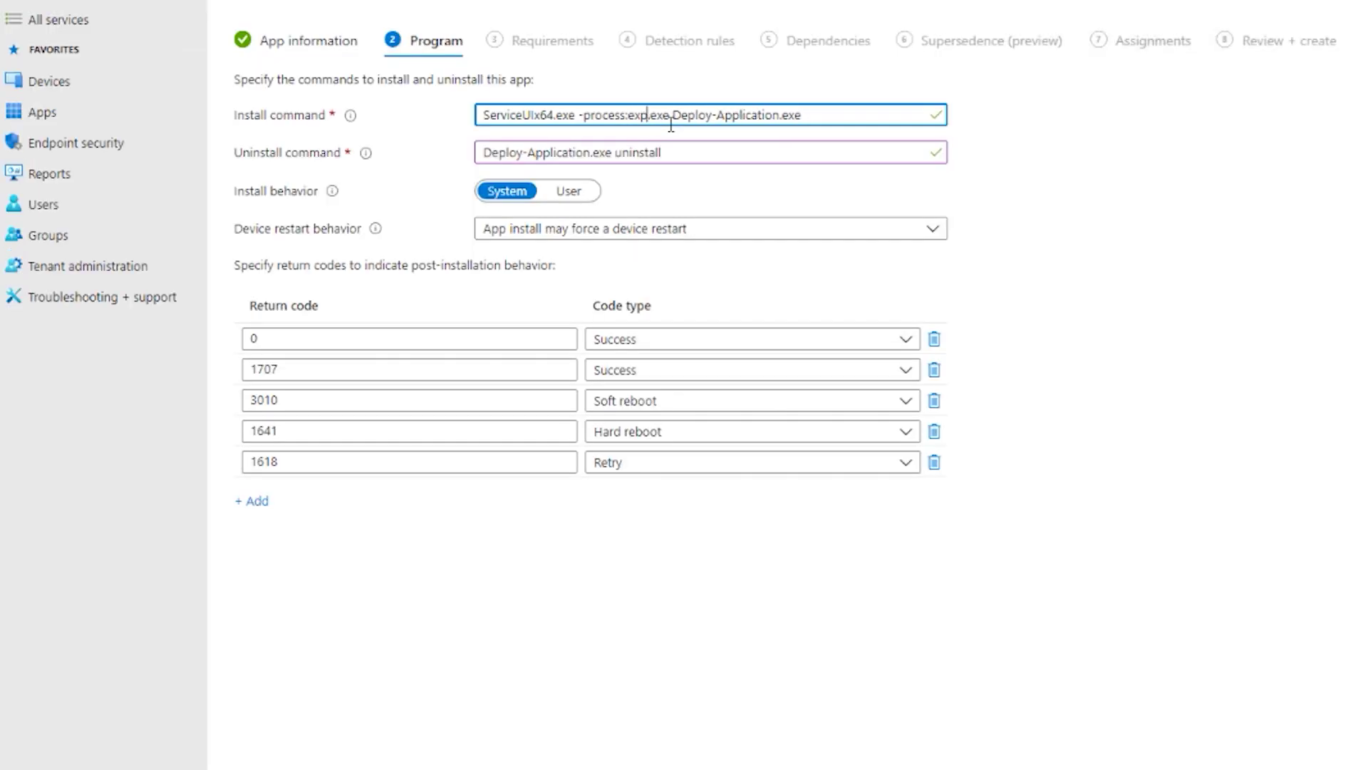
type("lorer")
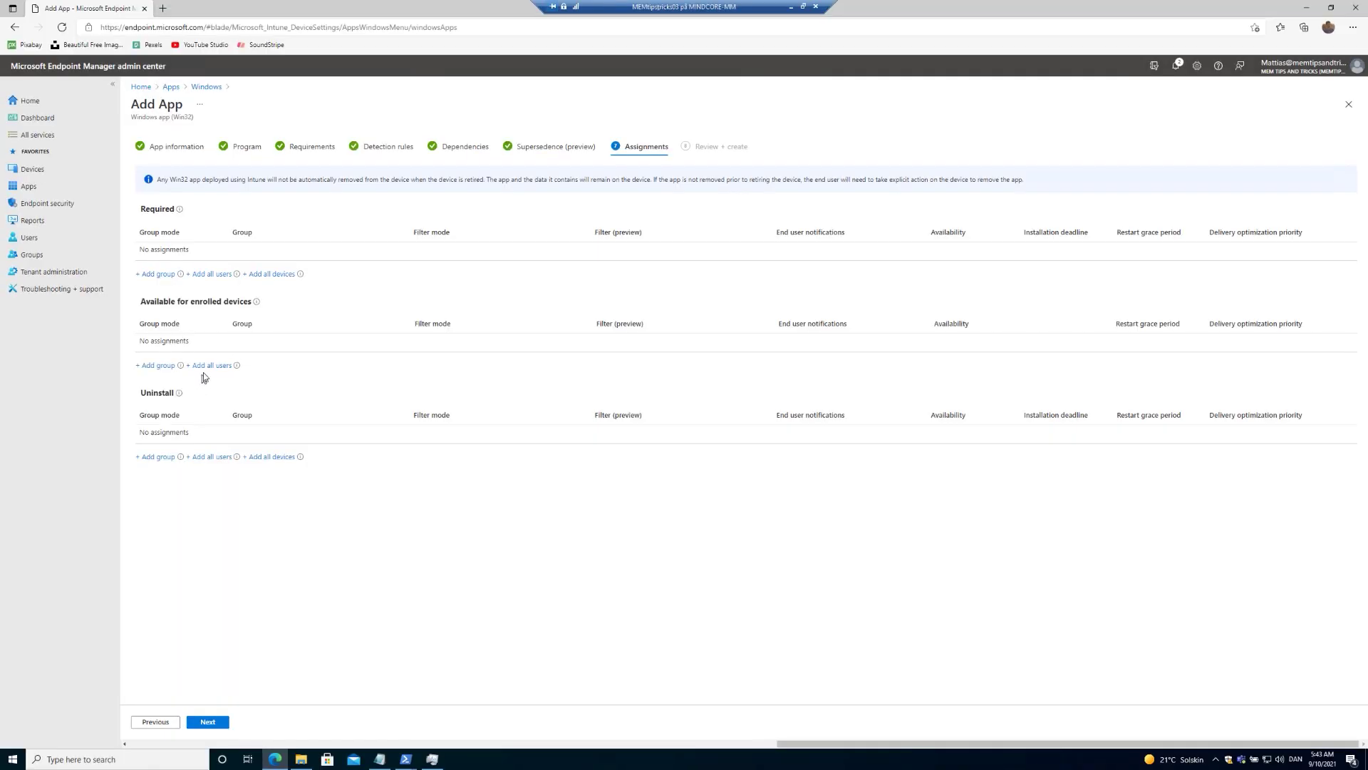
- Advance to Review + create and create the Chrome (Prompting) app
left_click(207, 722)
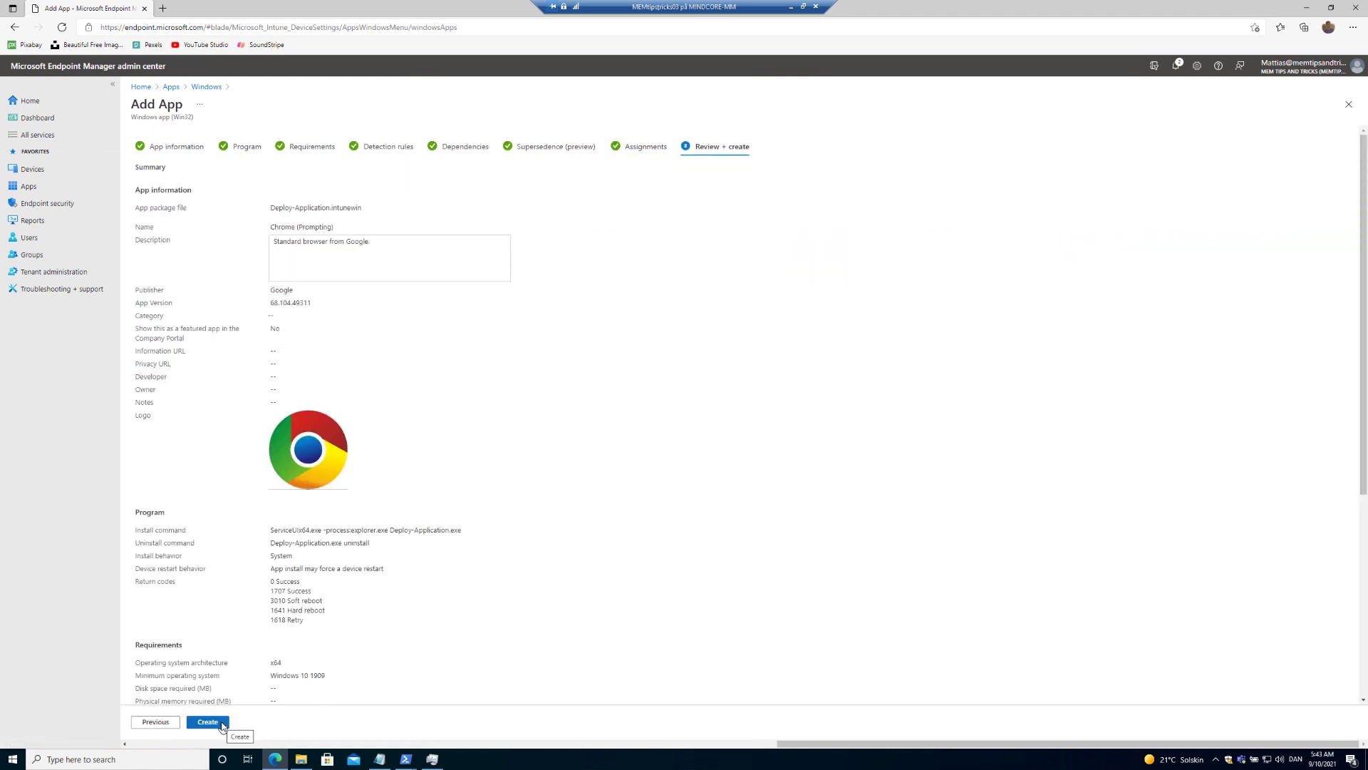
left_click(207, 722)
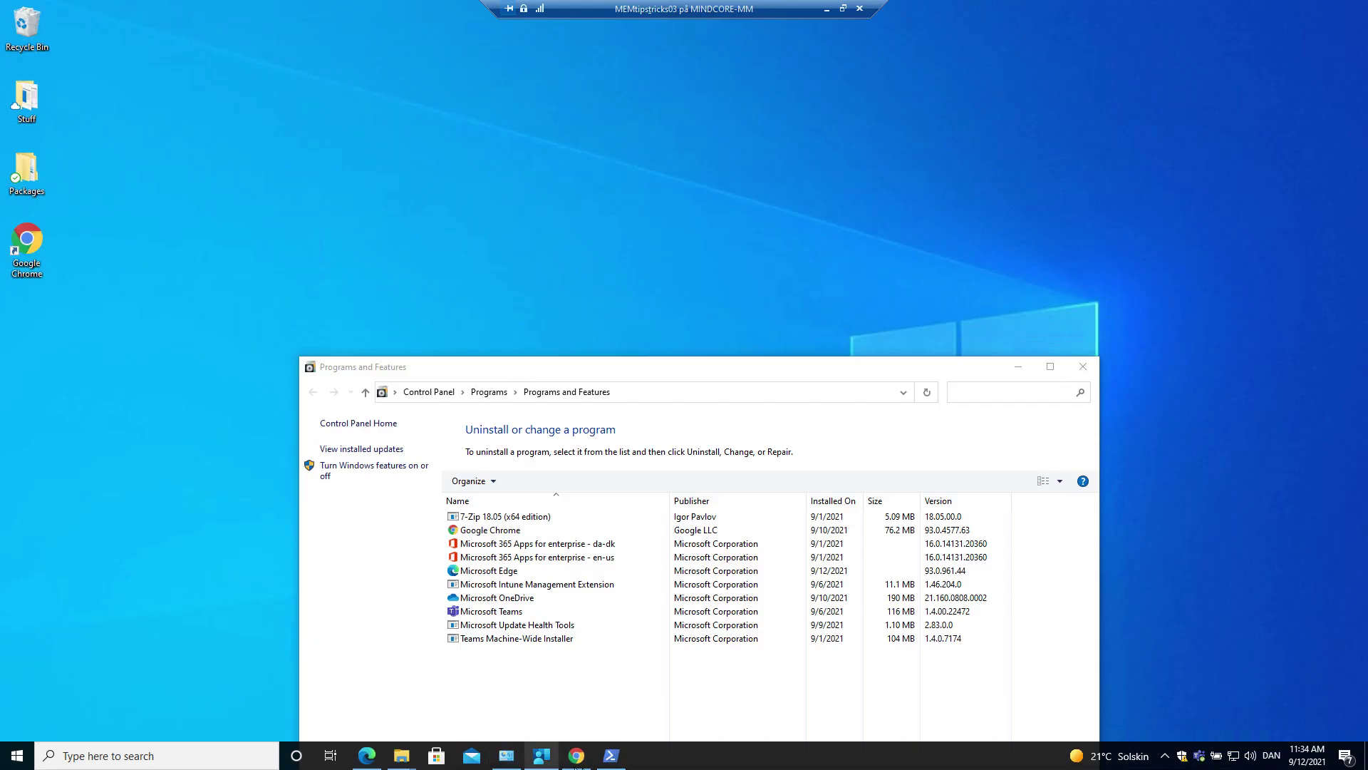
- With Chrome running, open Chrome (Newer) in Company Portal and reinstall it
left_click(583, 762)
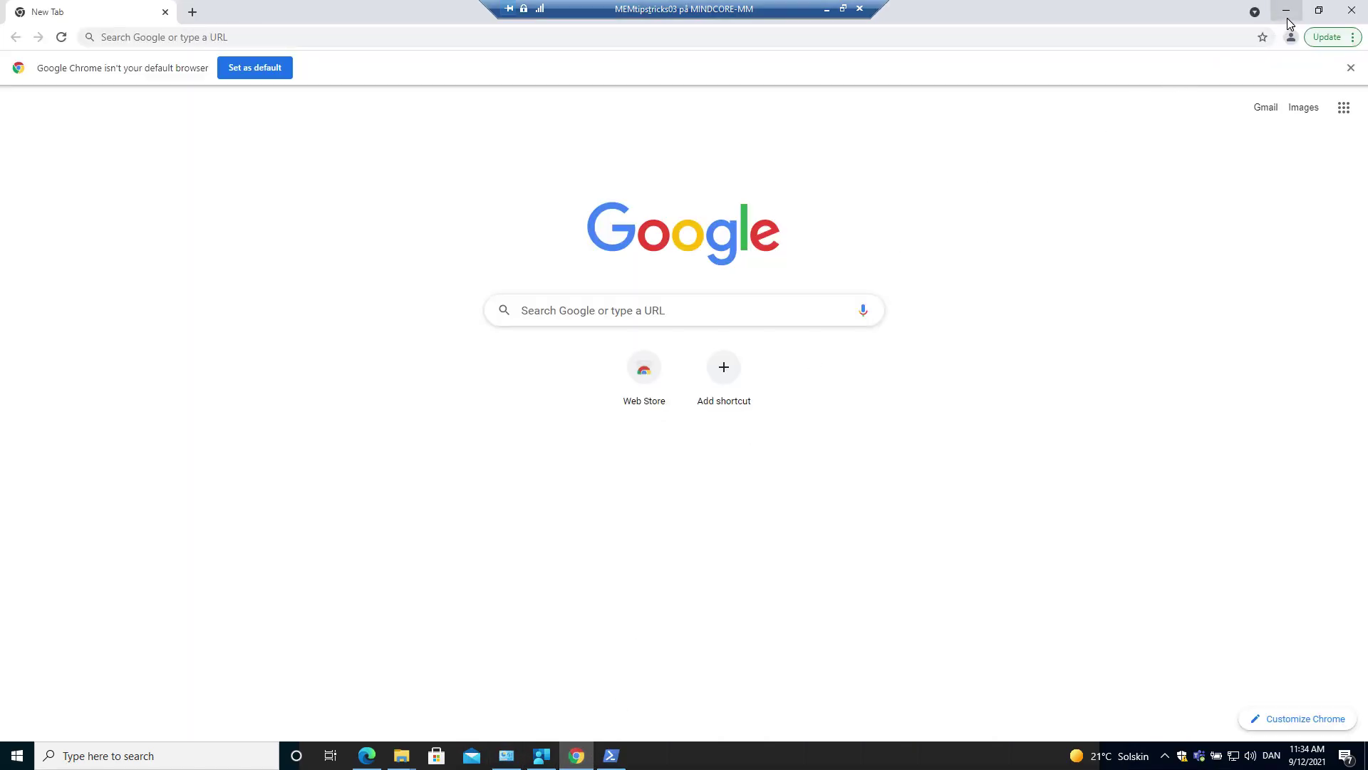
left_click(541, 755)
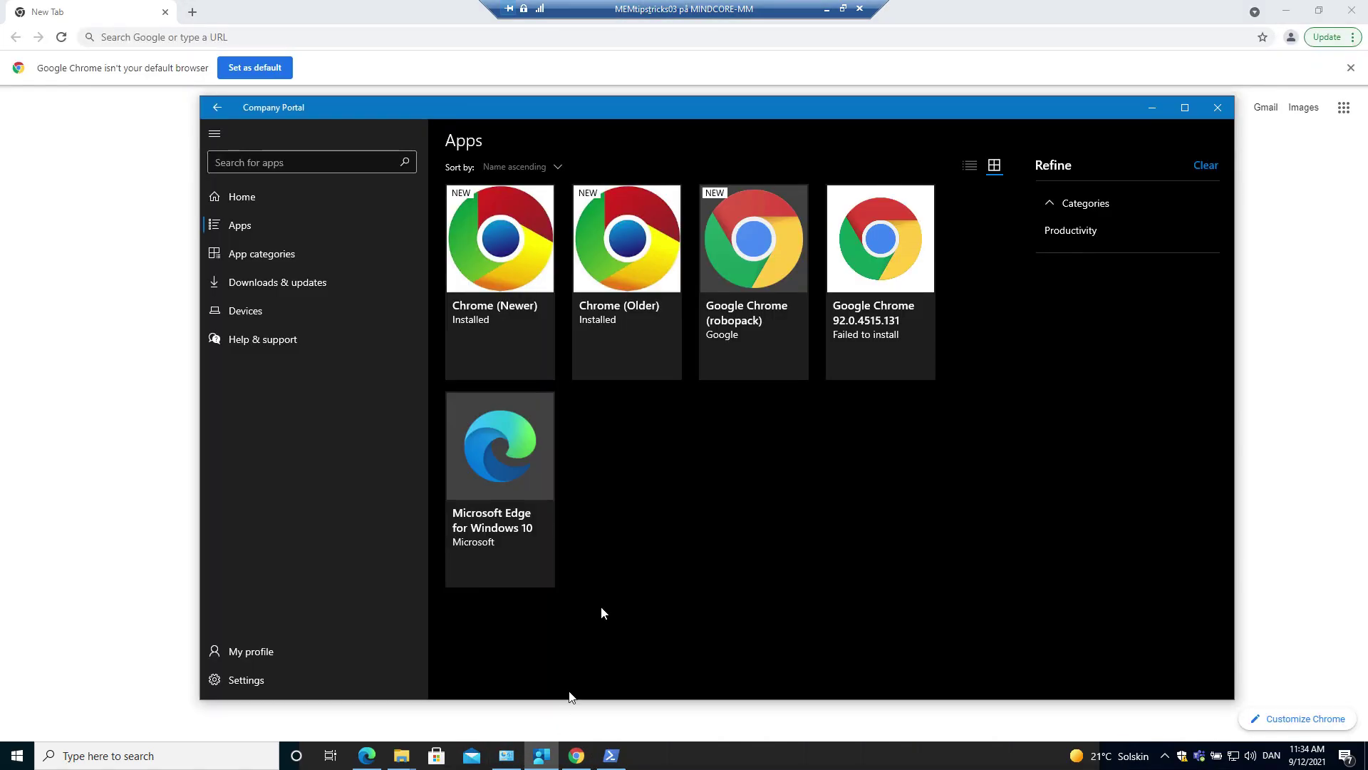
left_click(480, 308)
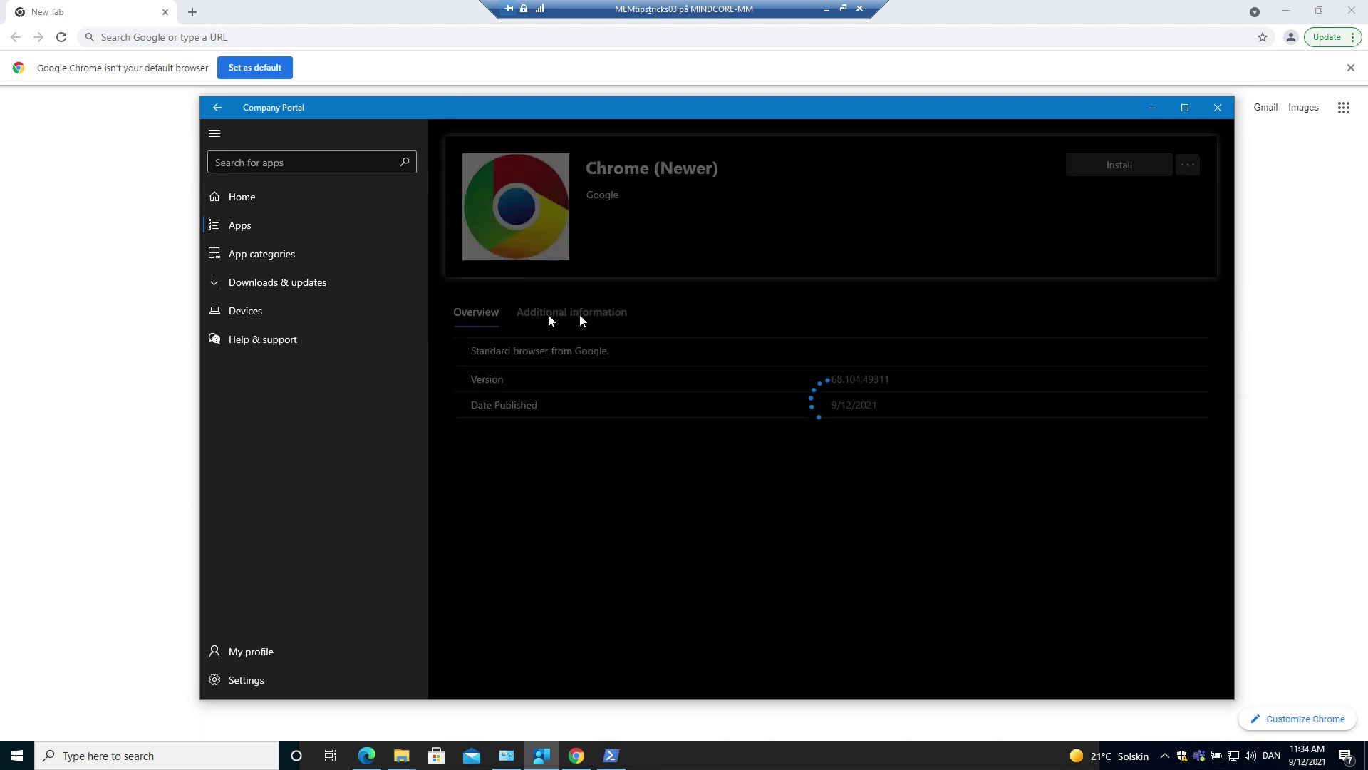
left_click(1138, 226)
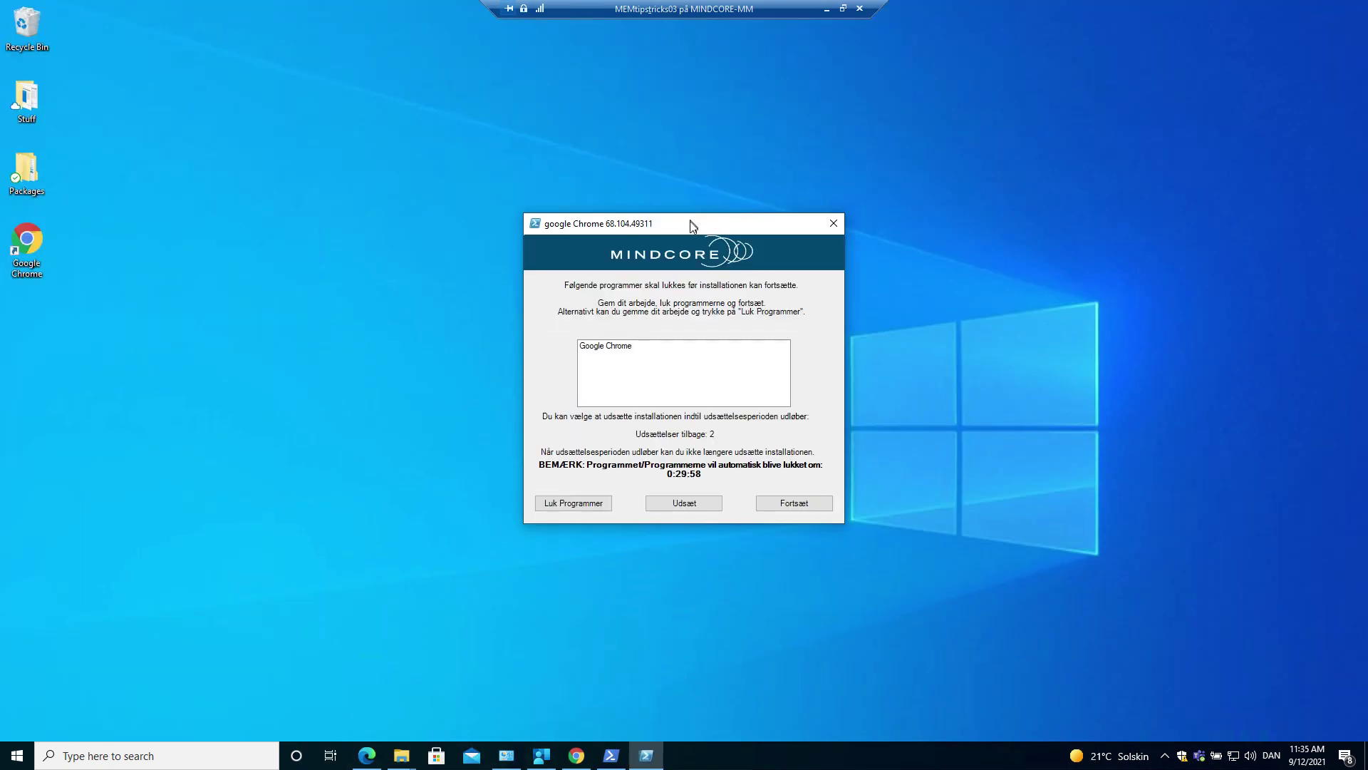
- Close the running Chrome, continue the PSADT install, and briefly check Programs and Features
left_click_drag(692, 225, 696, 196)
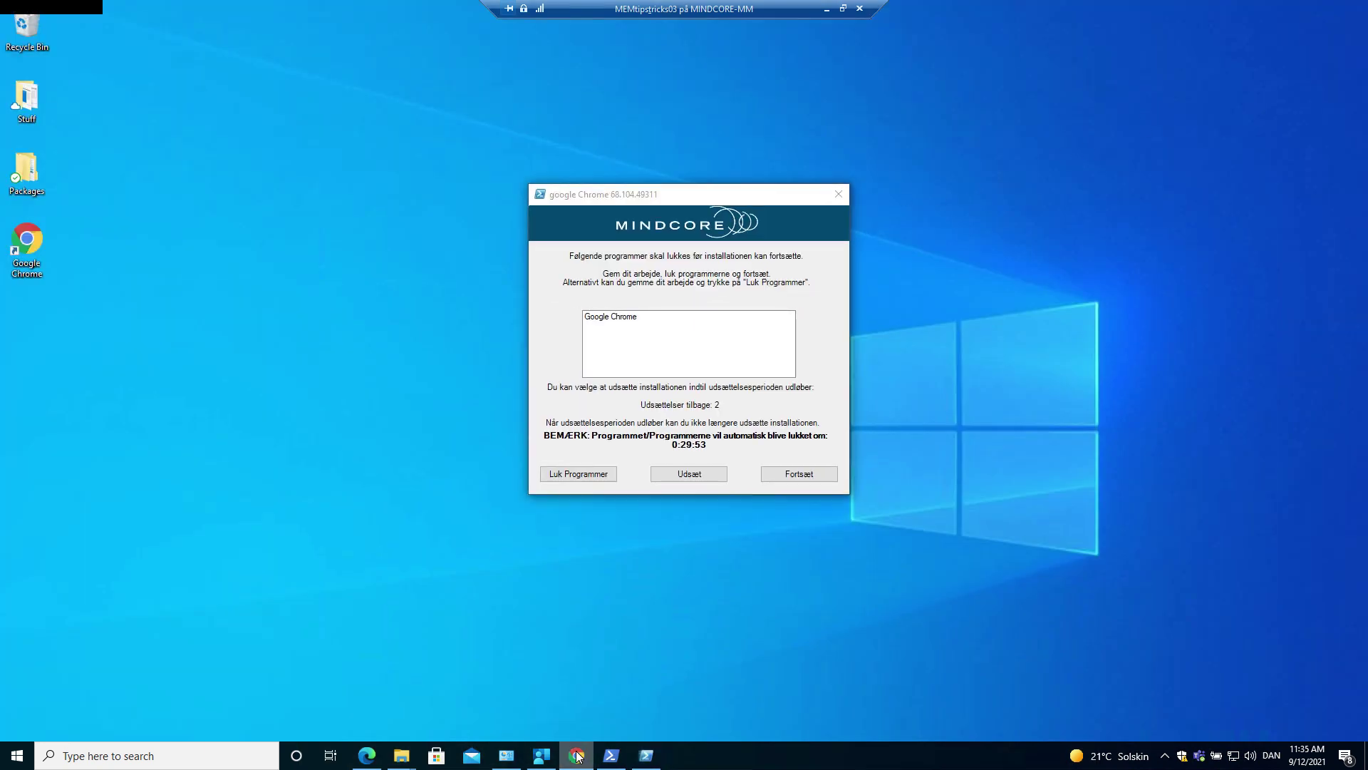
left_click(576, 756)
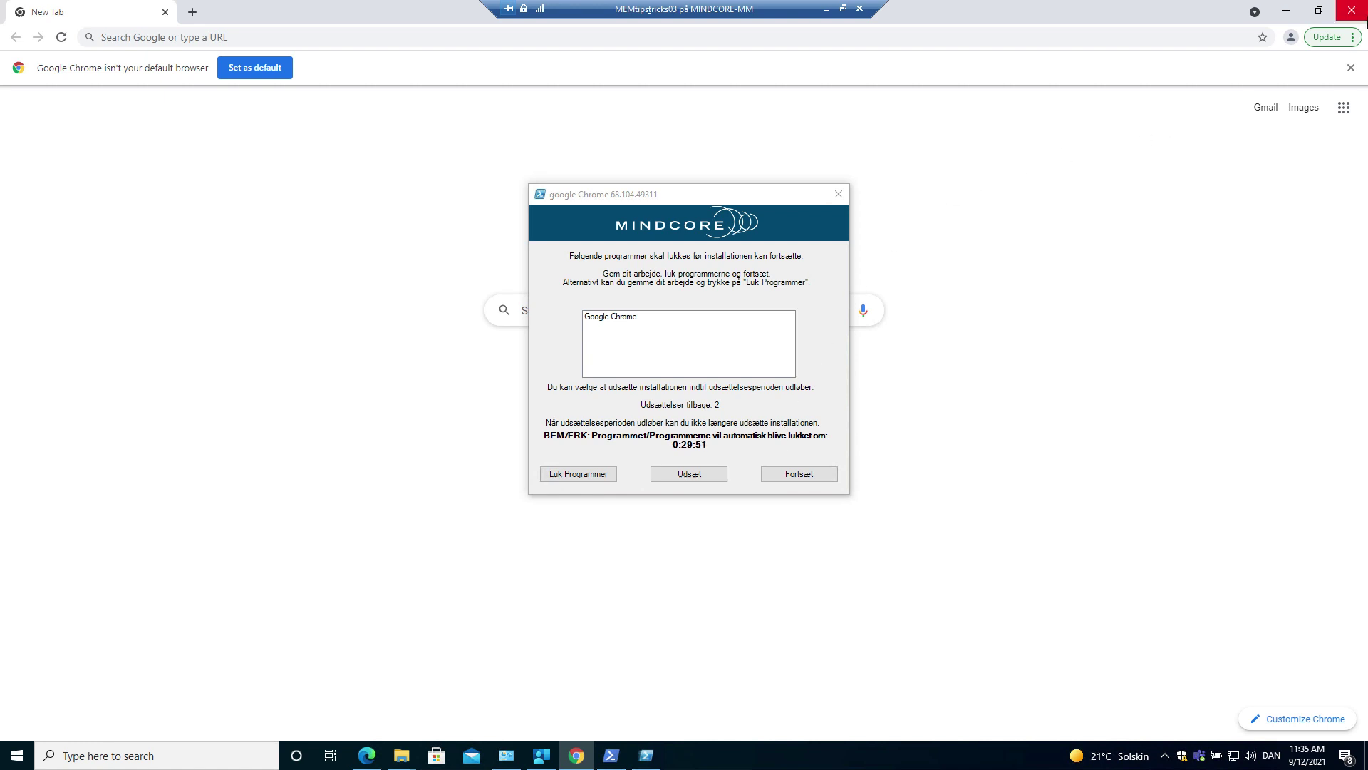
left_click(1356, 20)
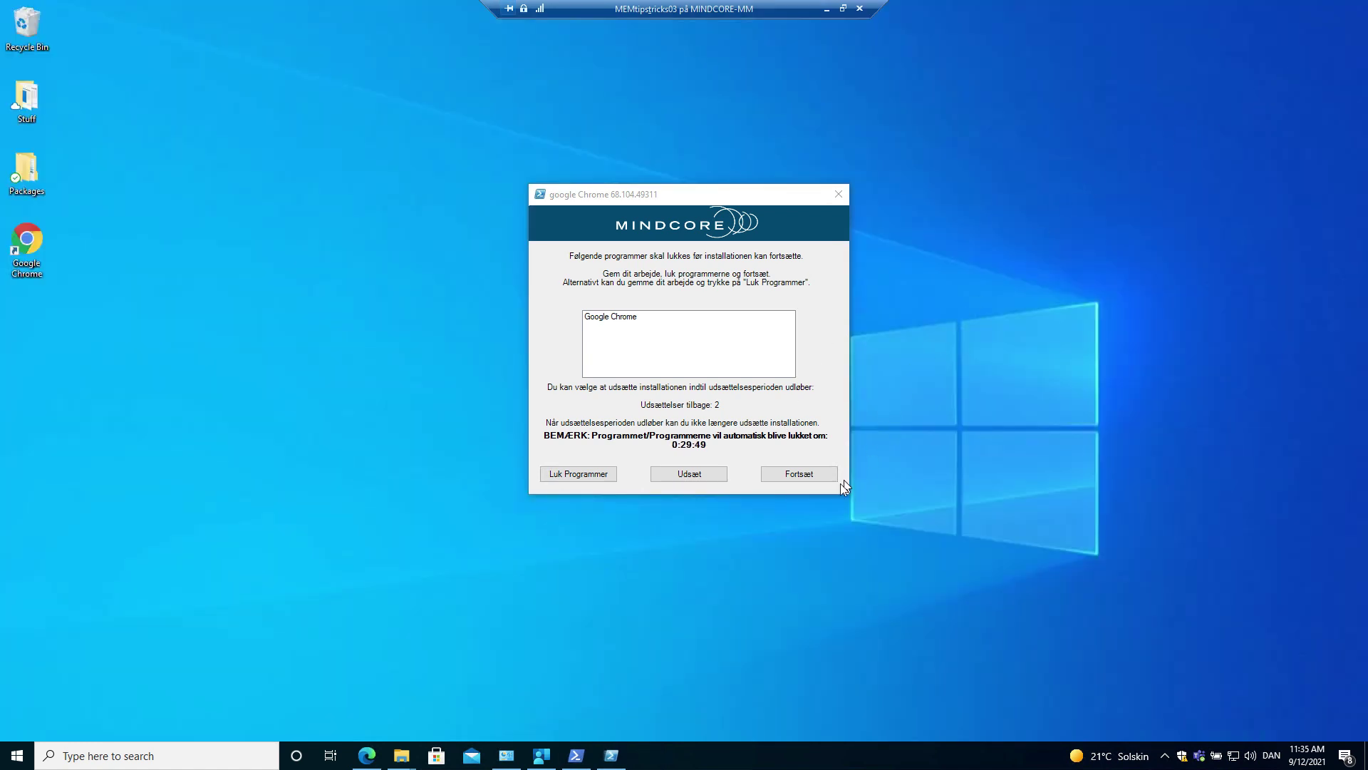
left_click(802, 479)
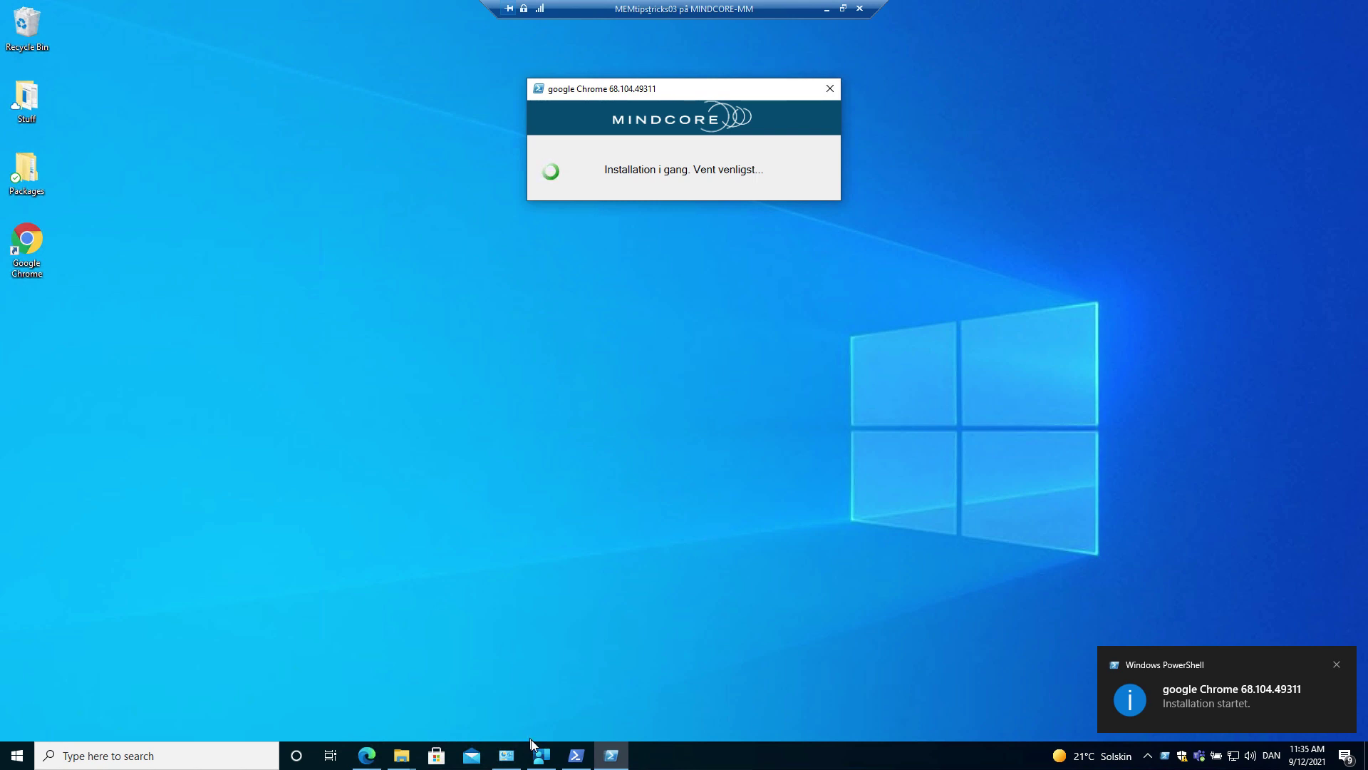
left_click(507, 754)
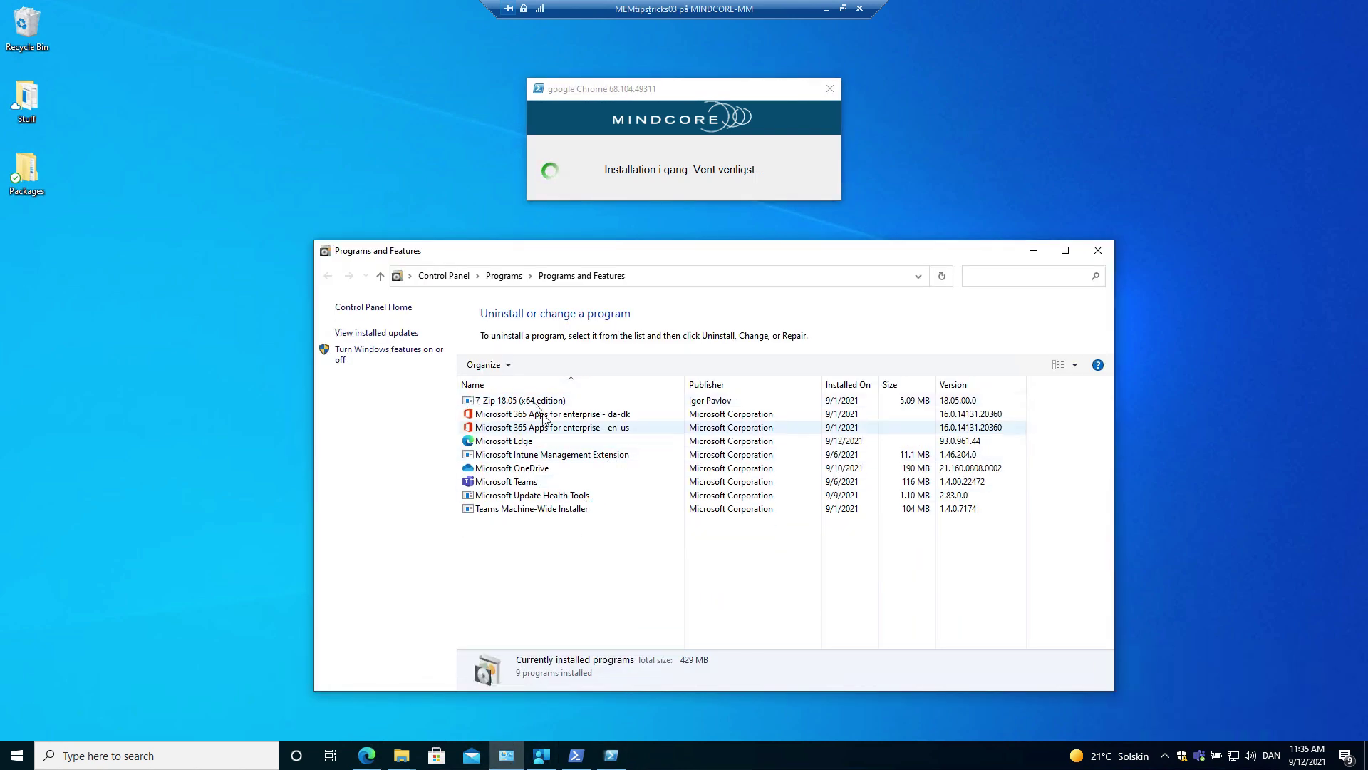
left_click(1097, 251)
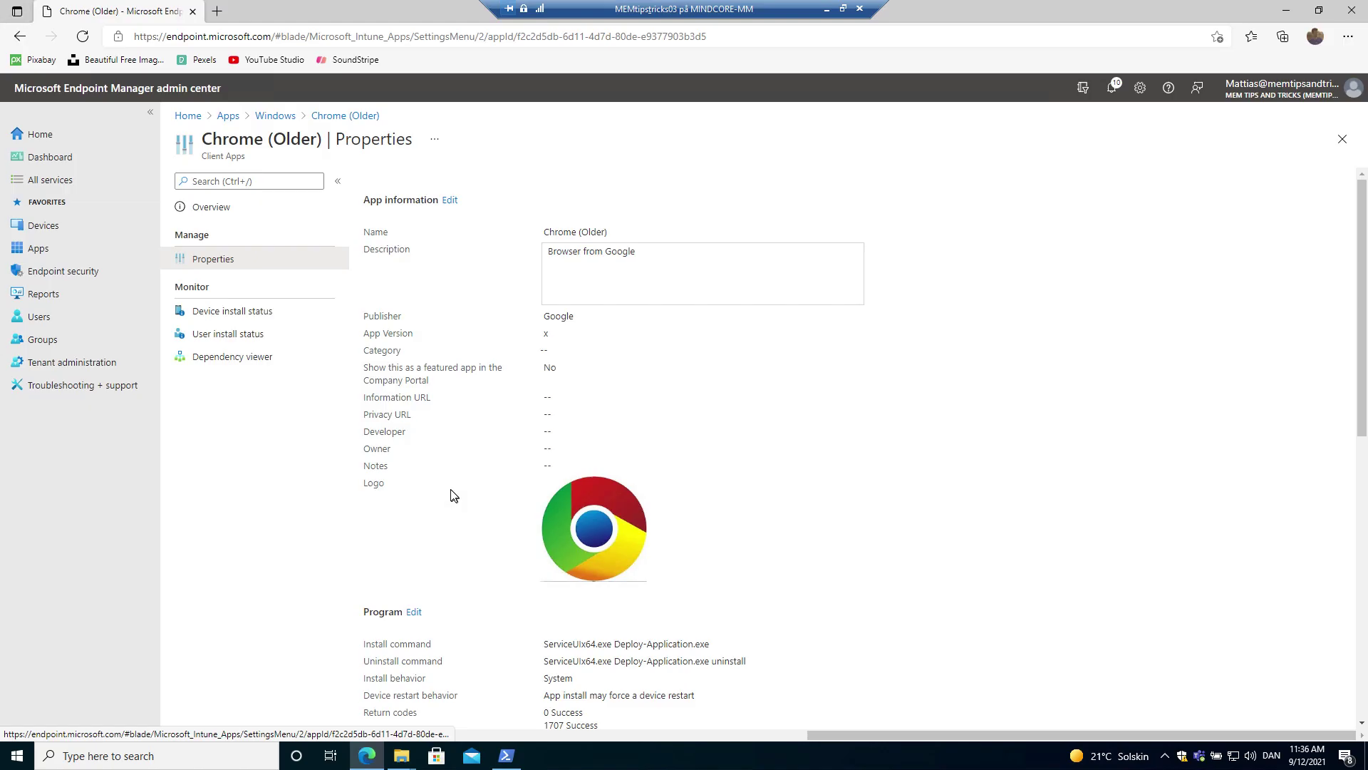
scroll(450, 489, "down", 15)
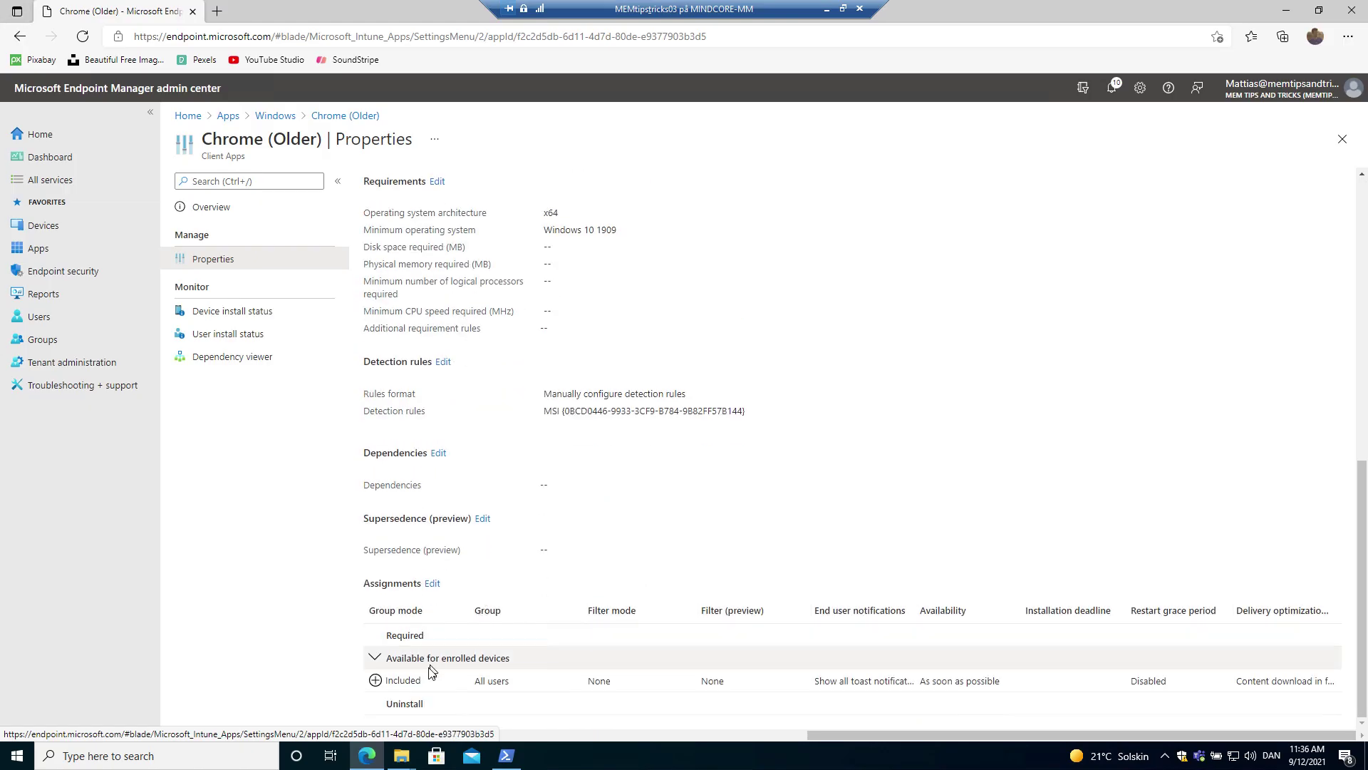
- Remove the All users assignment from Chrome (Older), save it, and return to Windows apps
left_click(432, 584)
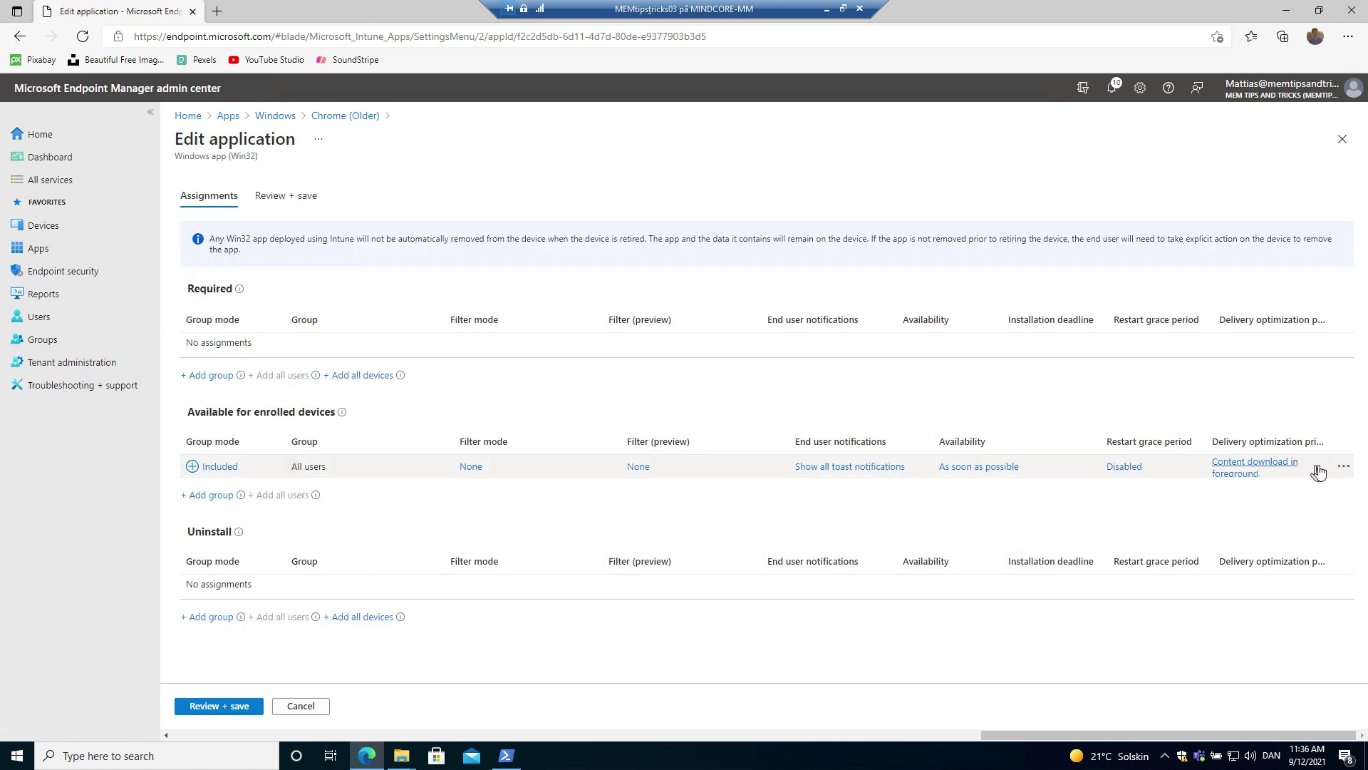
left_click(1344, 466)
left_click(1274, 479)
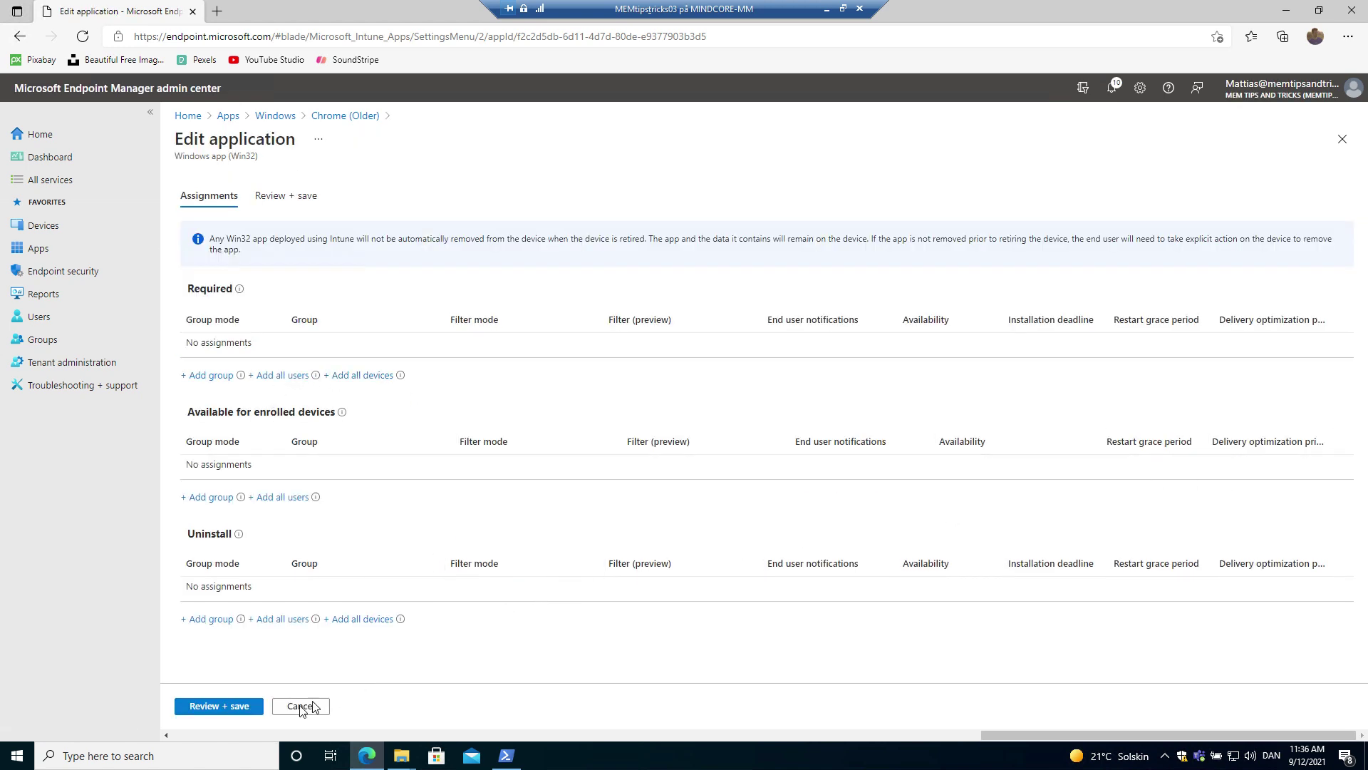
left_click(246, 708)
left_click(191, 707)
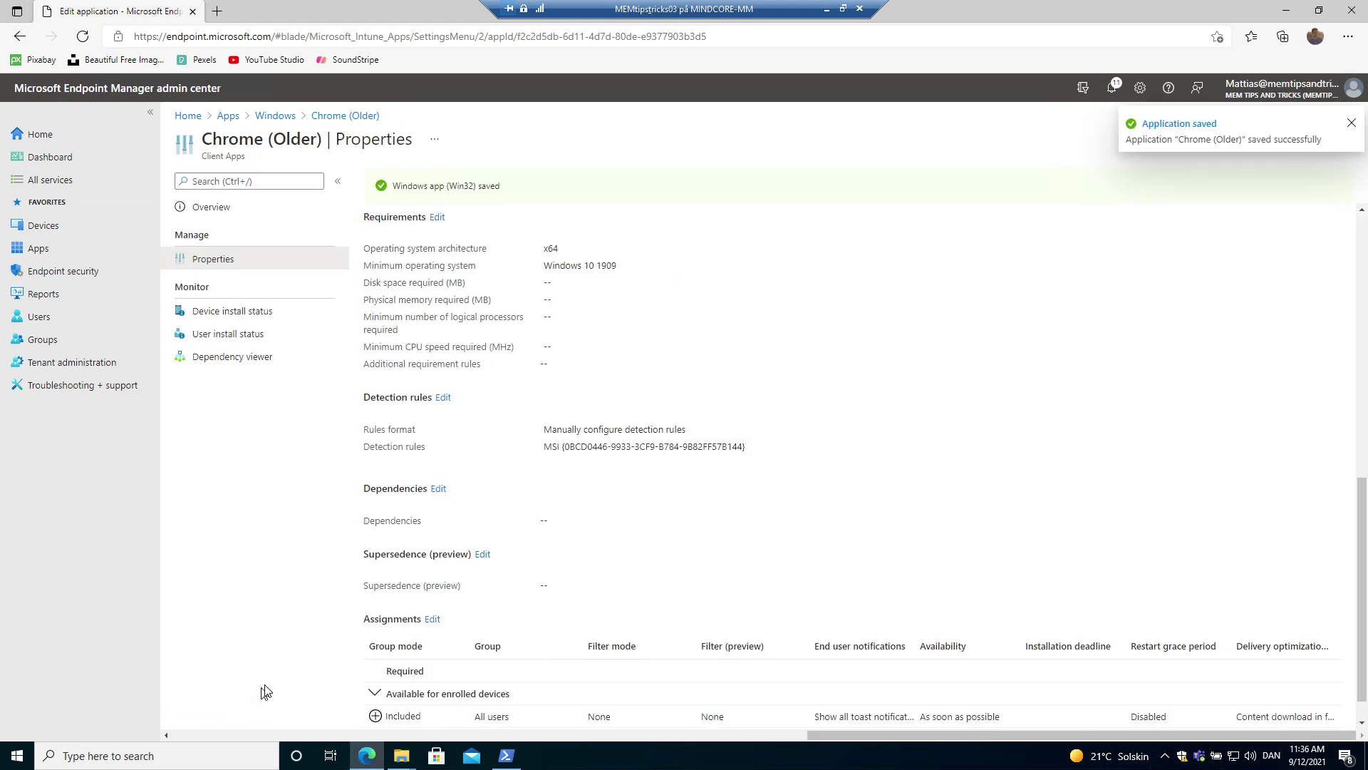
left_click(283, 117)
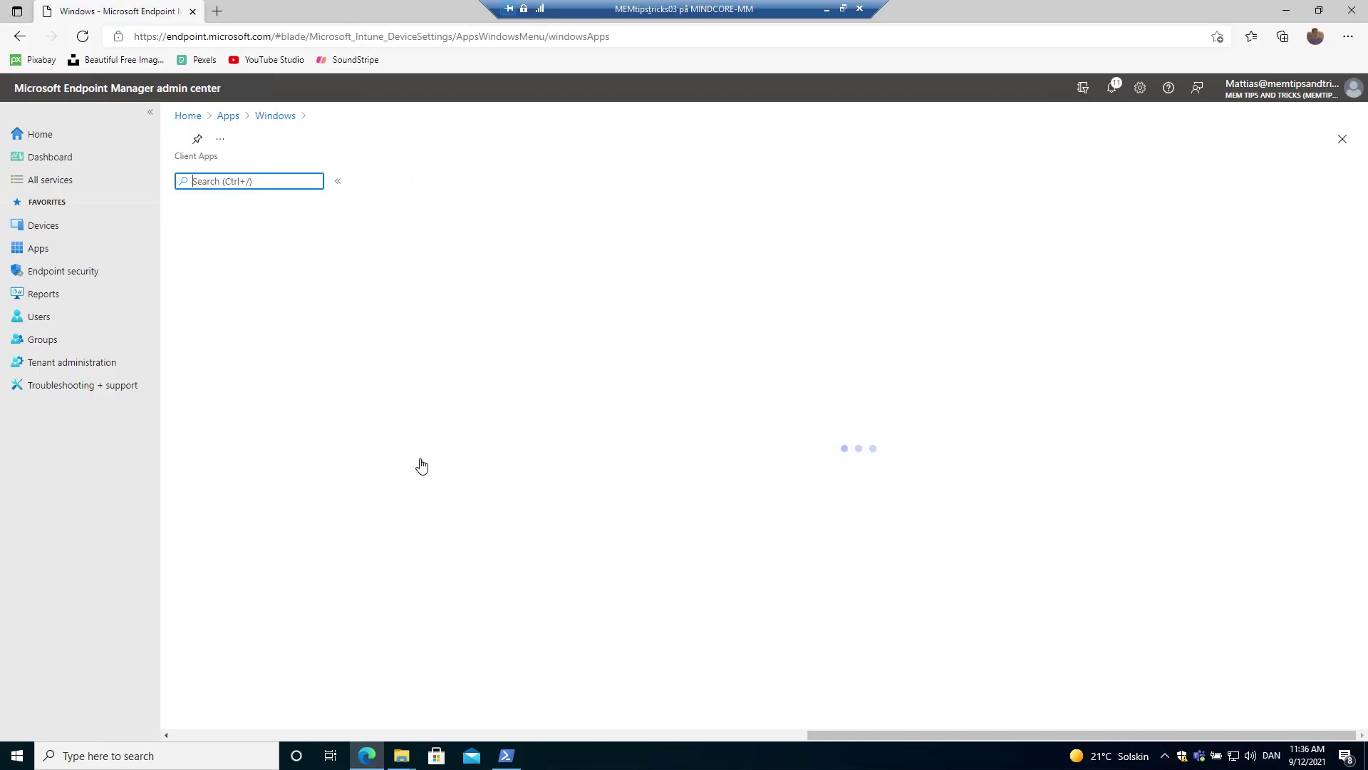
- Add Chrome (Older) as superseded by Google Chrome 92.0.4515.131, uninstalling the previous version, and save
left_click(226, 261)
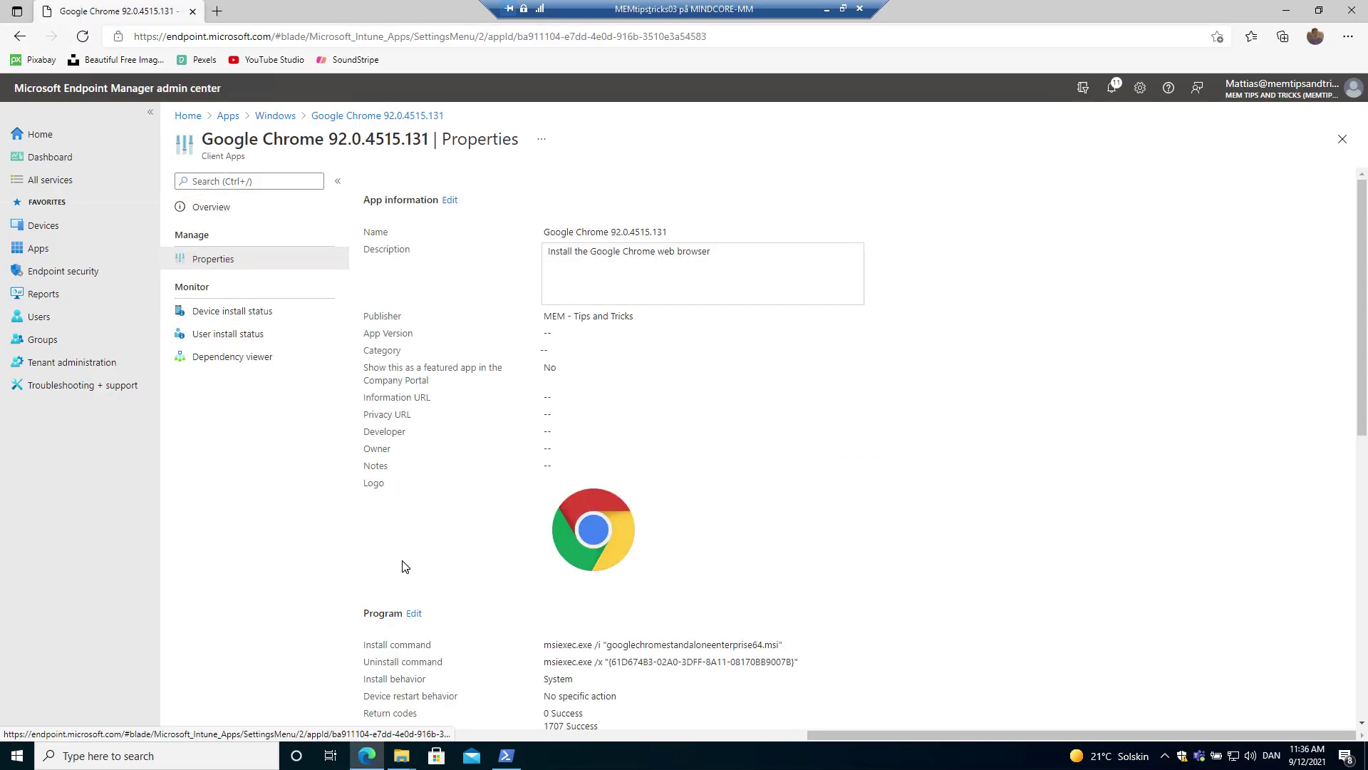
scroll(442, 571, "down", 8)
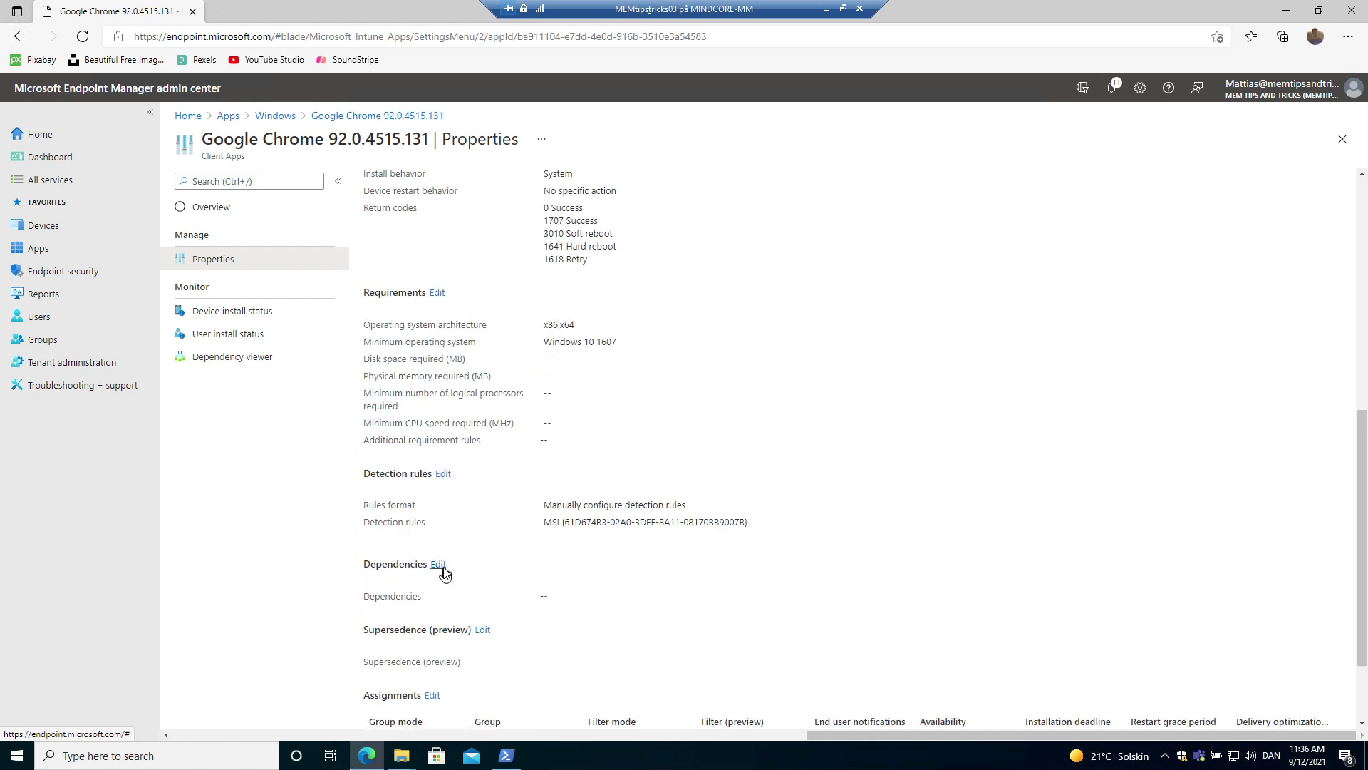
scroll(444, 573, "down", 2)
left_click(438, 453)
left_click(319, 199)
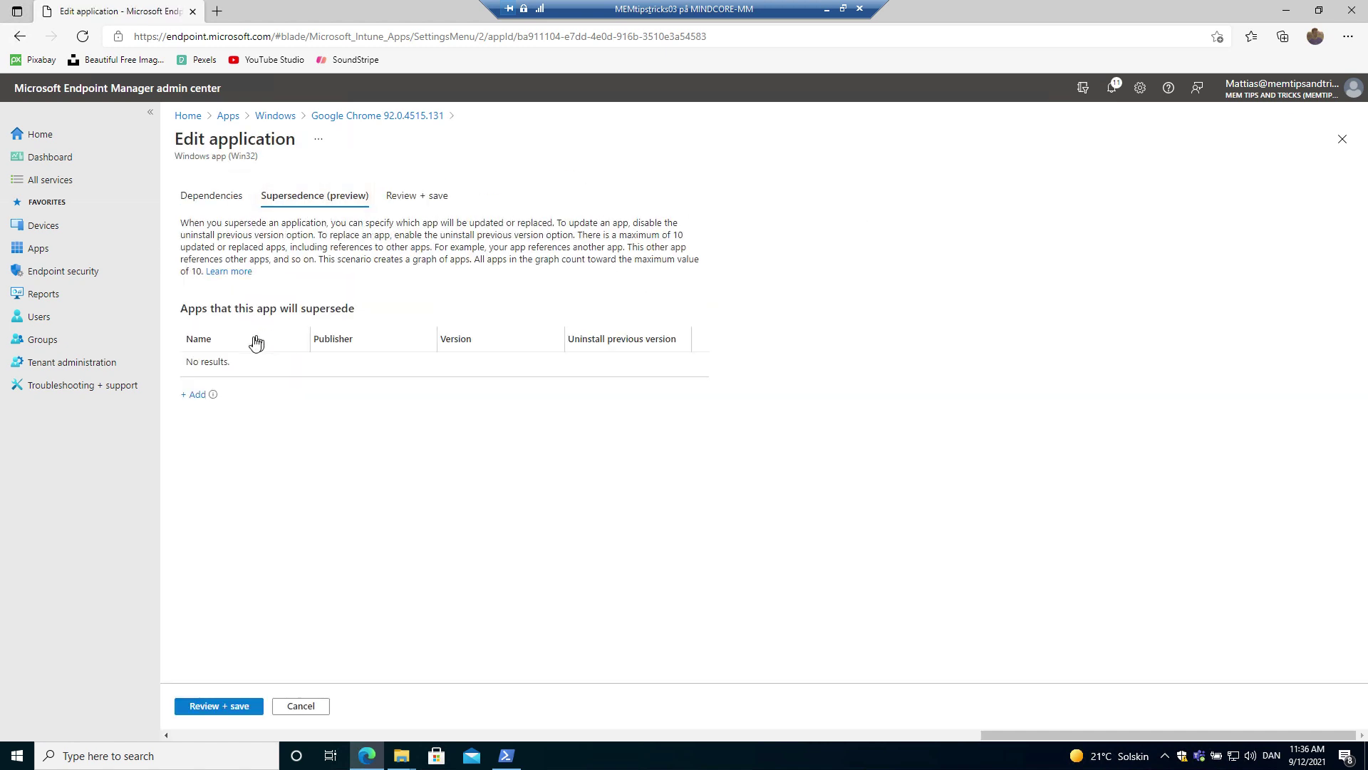
left_click(194, 395)
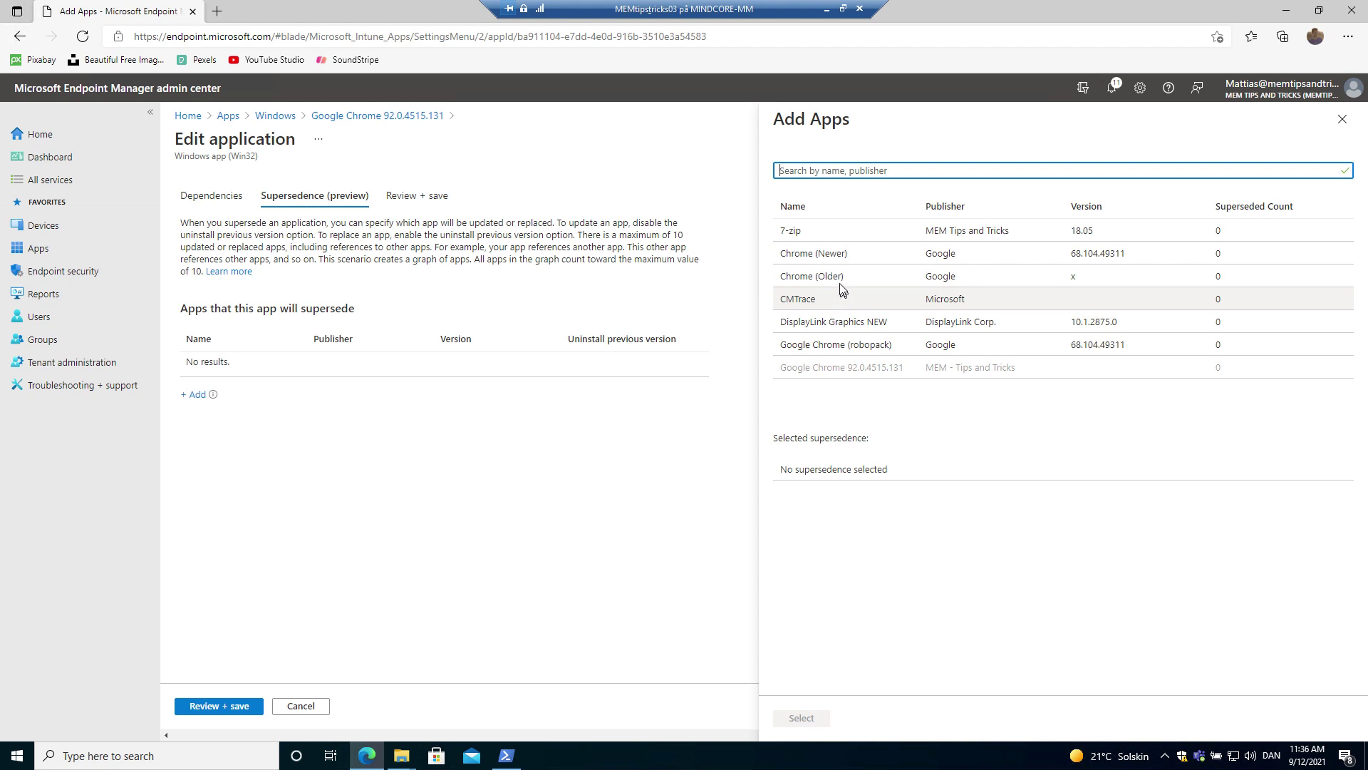
left_click(839, 275)
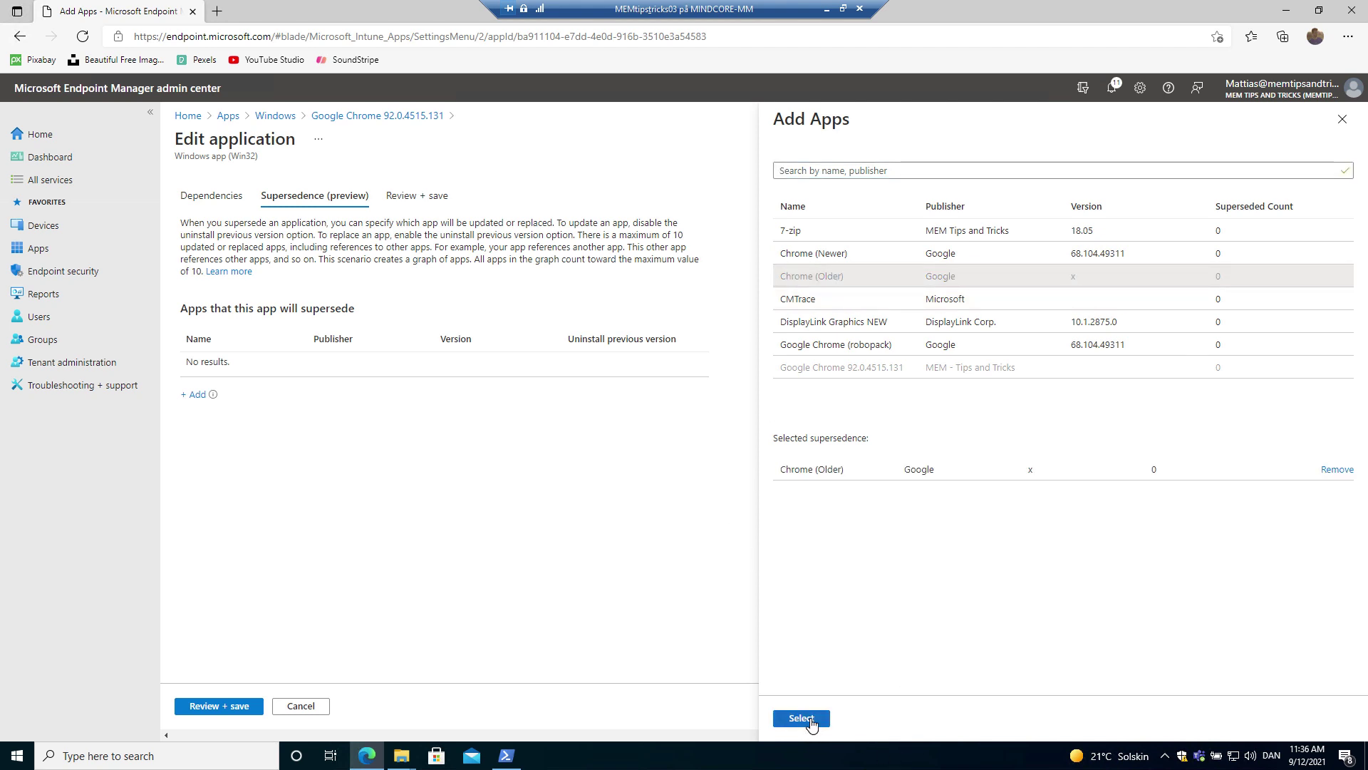
left_click(802, 718)
left_click(579, 365)
left_click(233, 706)
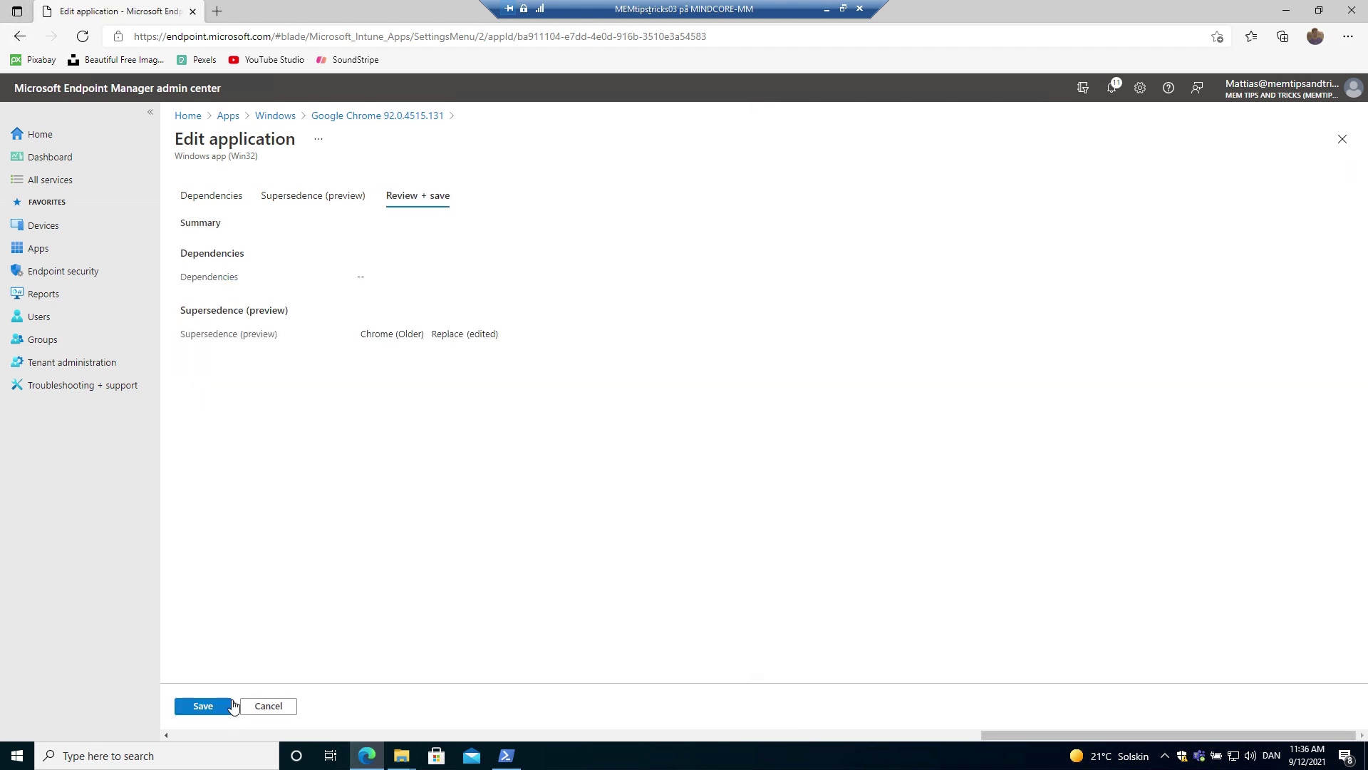
left_click(216, 709)
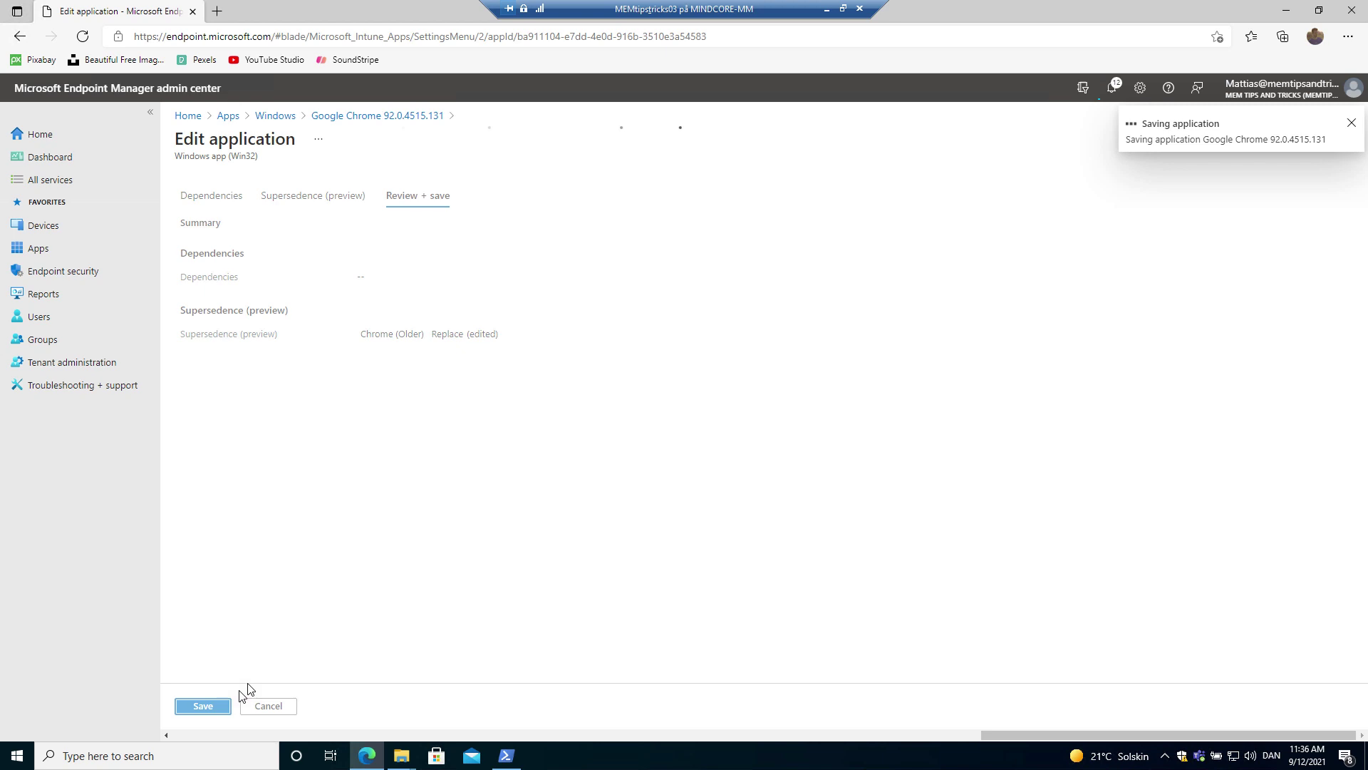
left_click(286, 116)
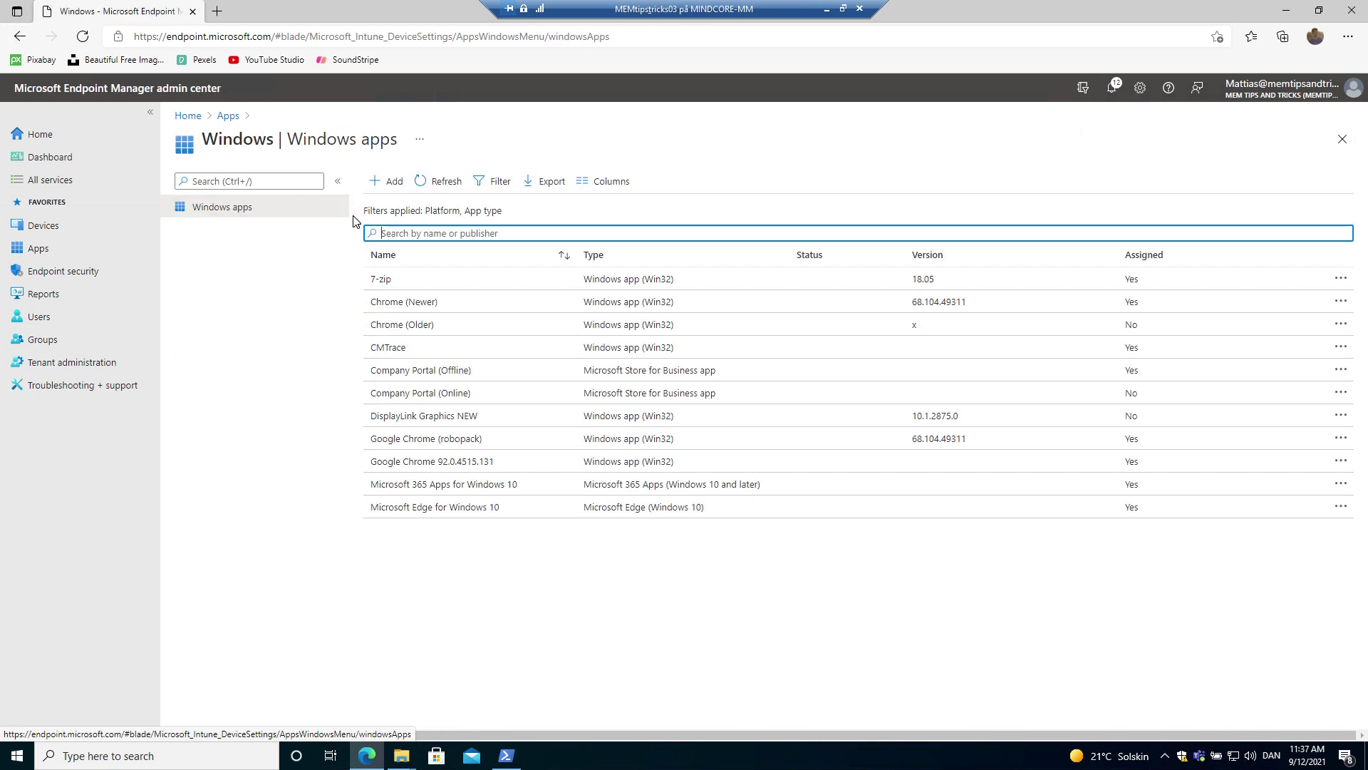
- Delete the Chrome (Older) app, confirming again after the first attempt raises a relationship error
left_click(399, 325)
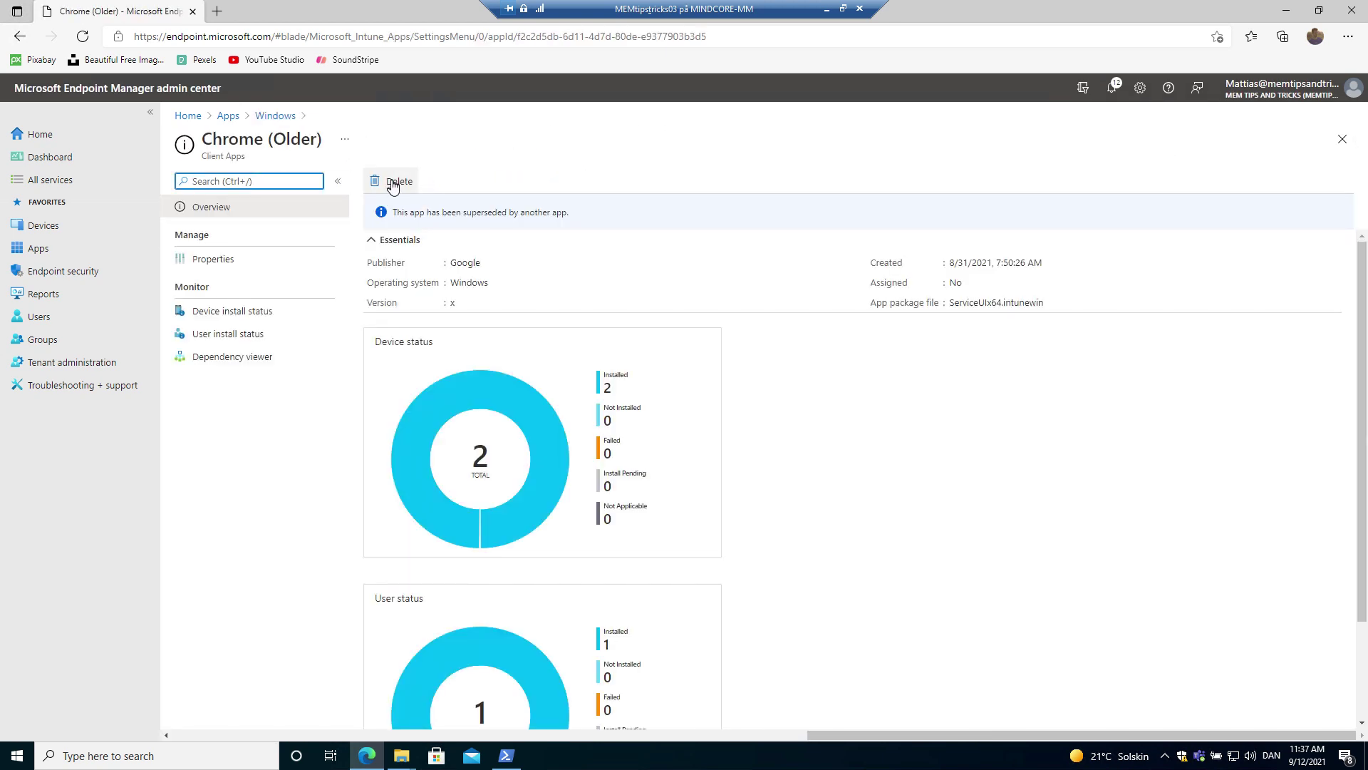
left_click(392, 184)
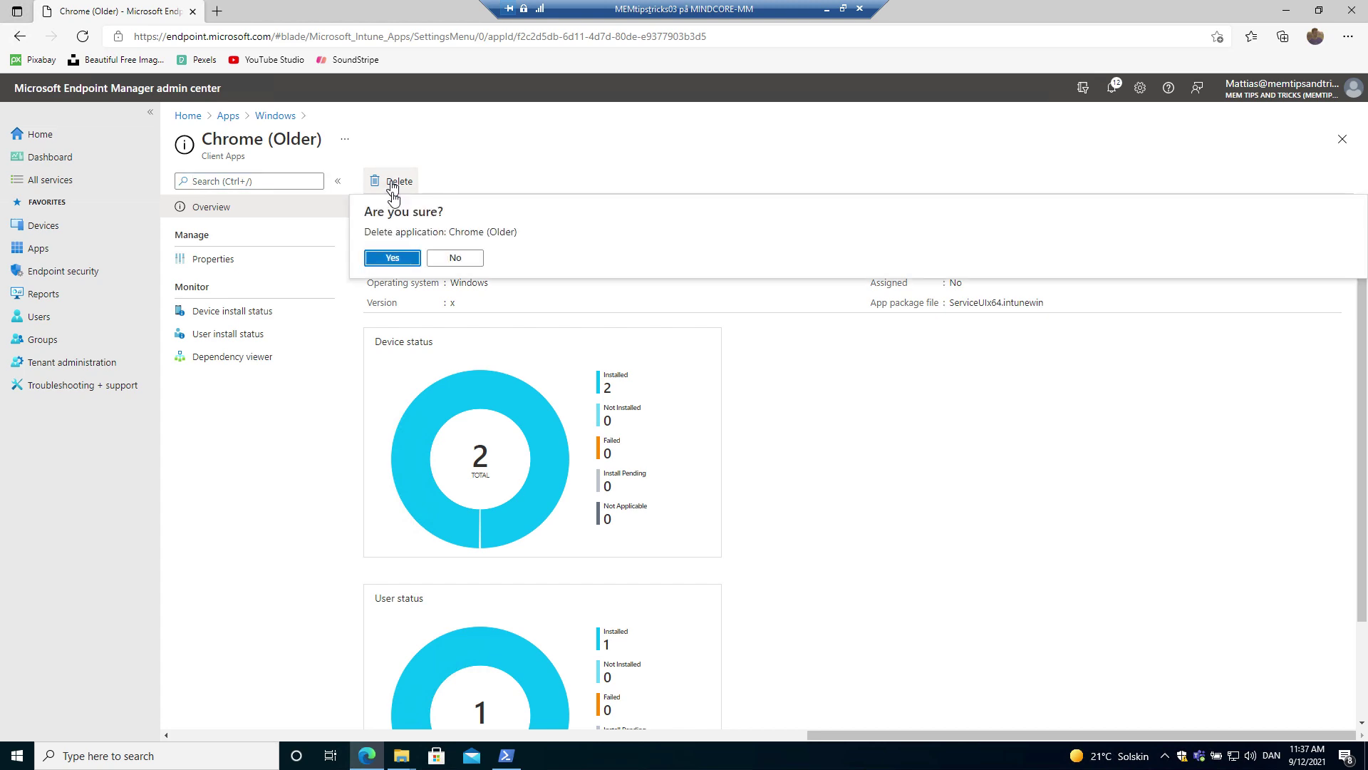
left_click(392, 258)
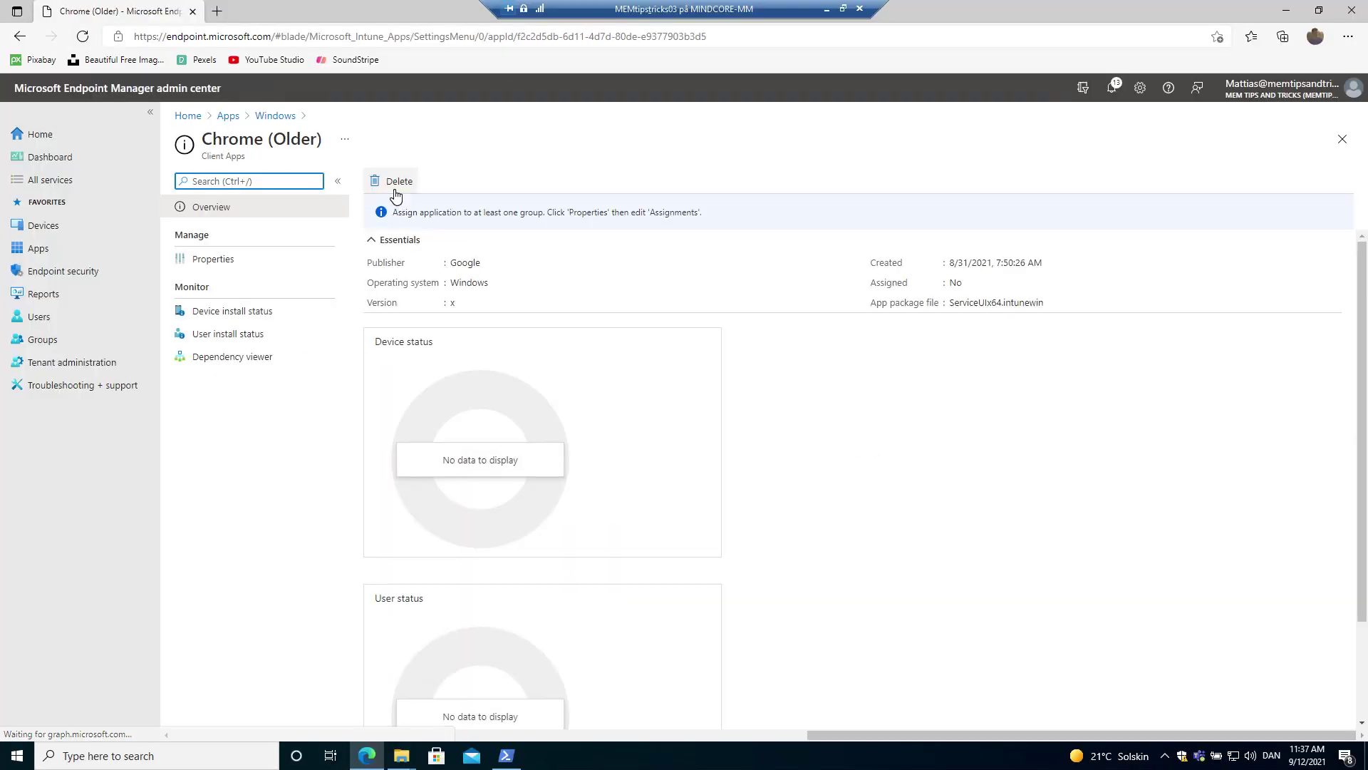
left_click(178, 45)
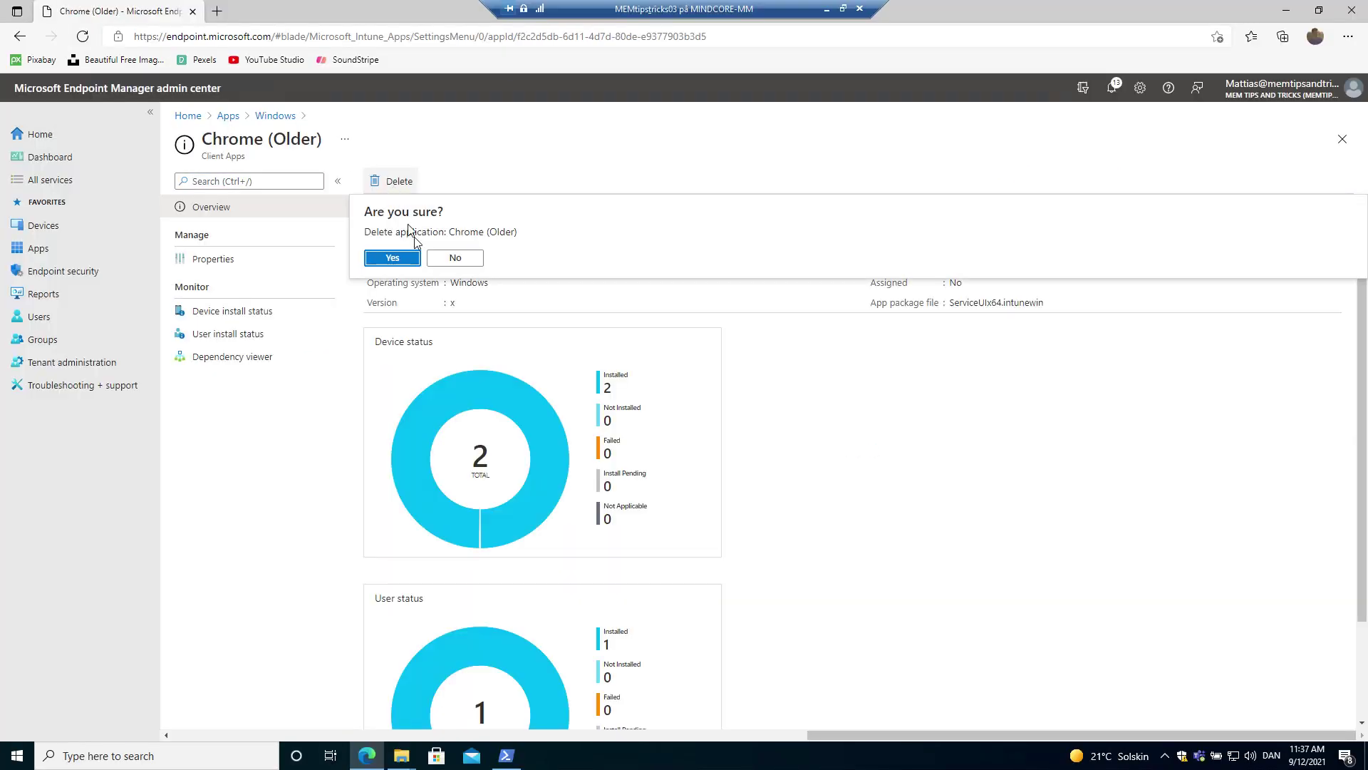
left_click(394, 258)
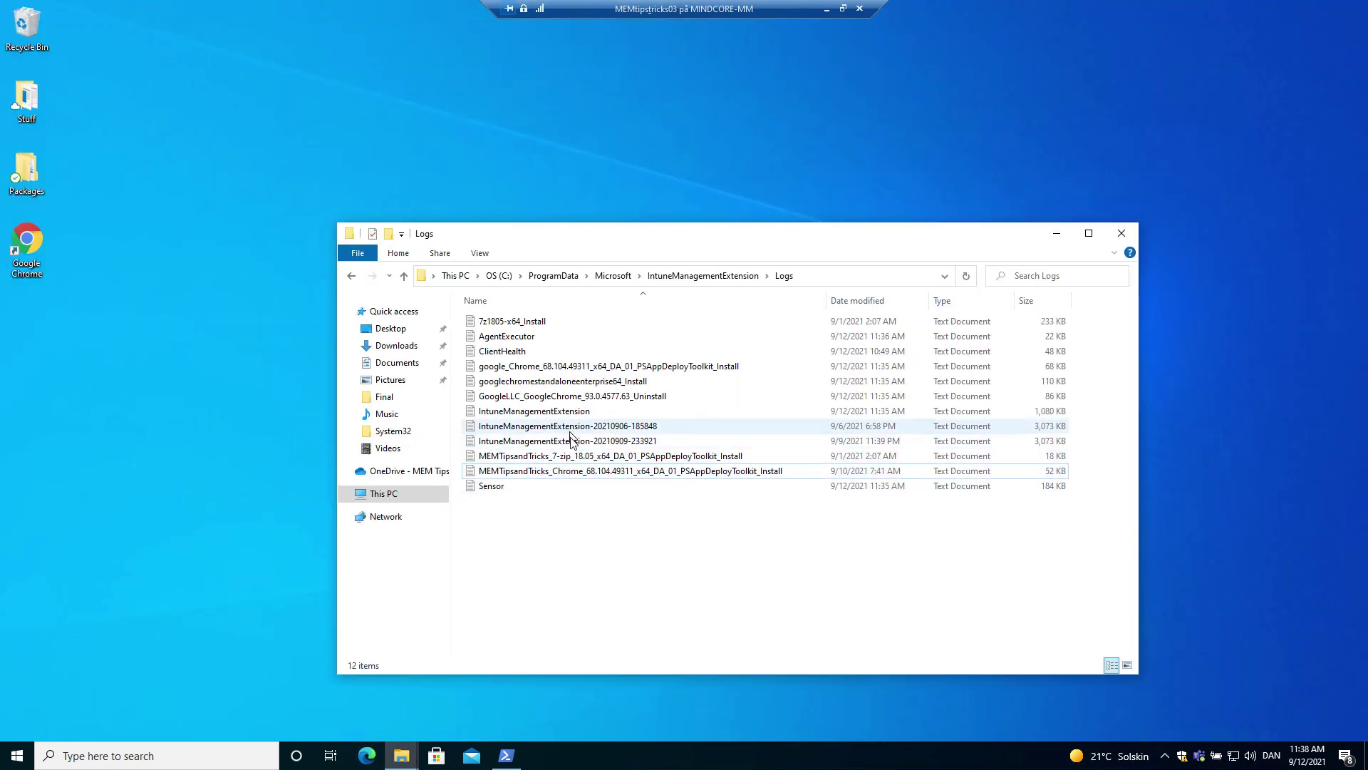
- Select the MEMTipsandTricks Chrome PSAppDeployToolkit install log in the IntuneManagementExtension Logs folder
left_click(576, 474)
left_click(576, 476)
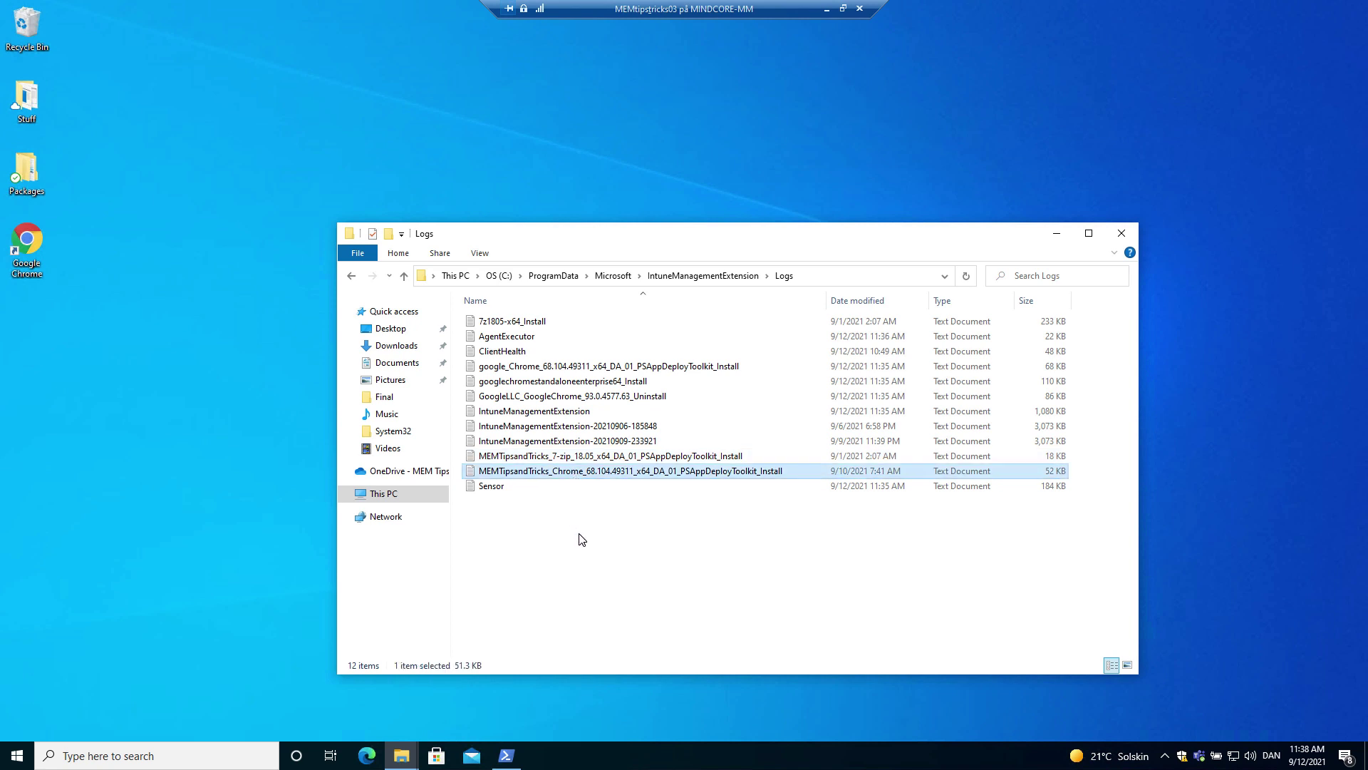